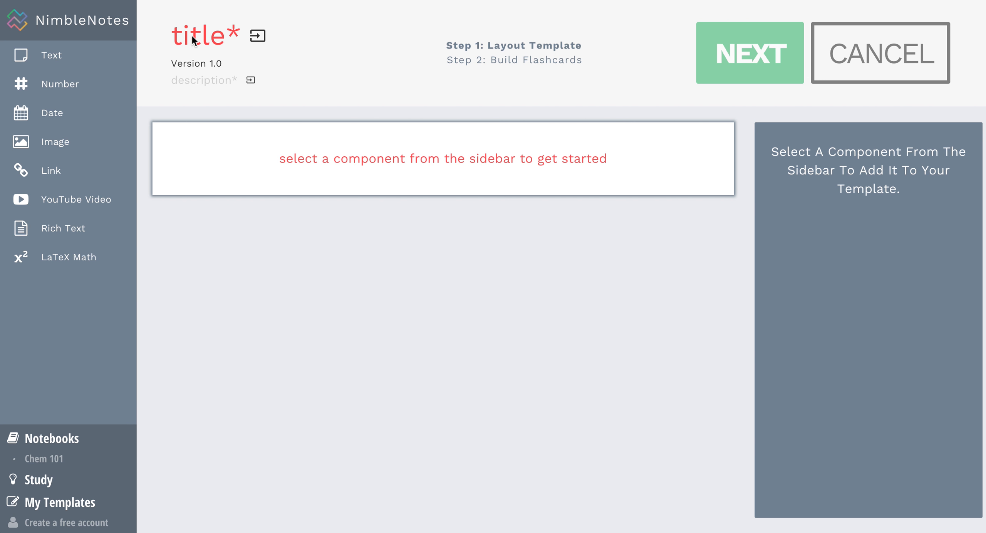
Title the new template 'Element'.
left_click(192, 36)
type("Elem")
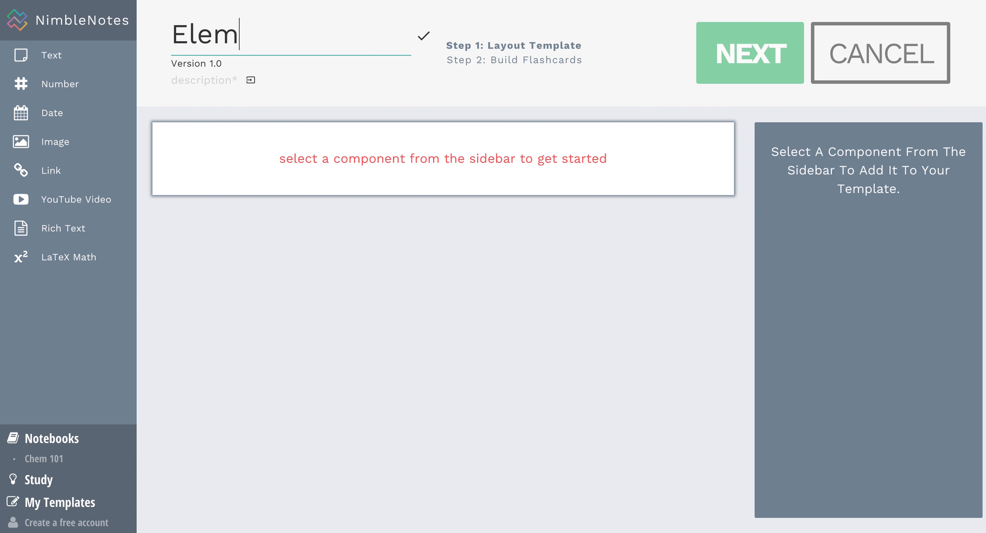
type("ent")
key("Return")
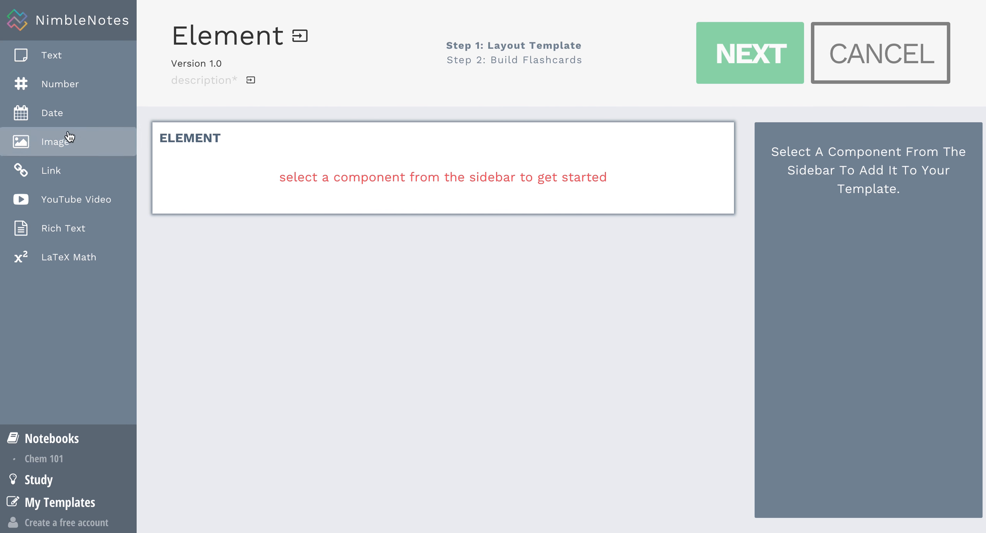
Add a Text 1 field, then a row of Number 1, Text 2 and Number 2 beneath it.
left_click(52, 56)
left_click_drag(53, 56, 321, 167)
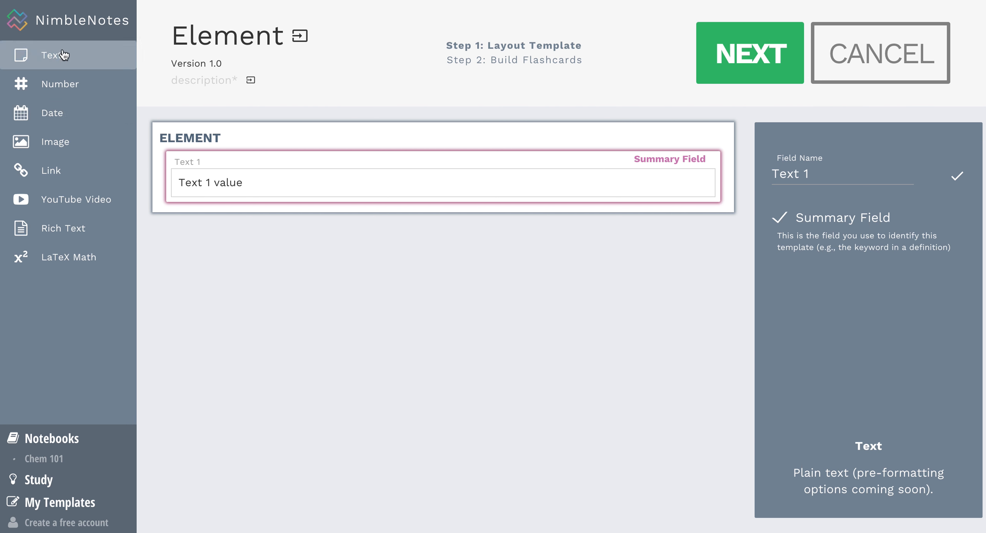
left_click(59, 93)
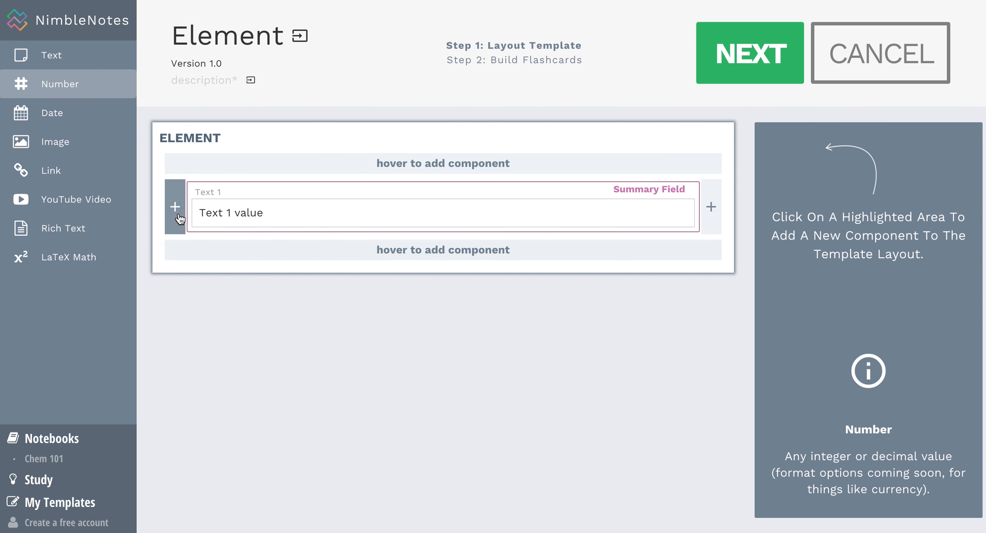
left_click(236, 248)
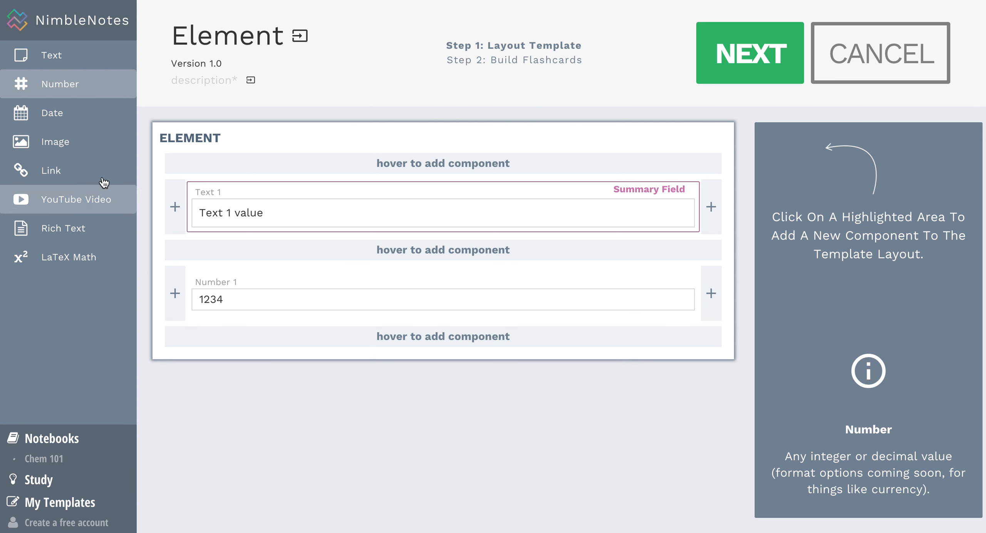
left_click(711, 296)
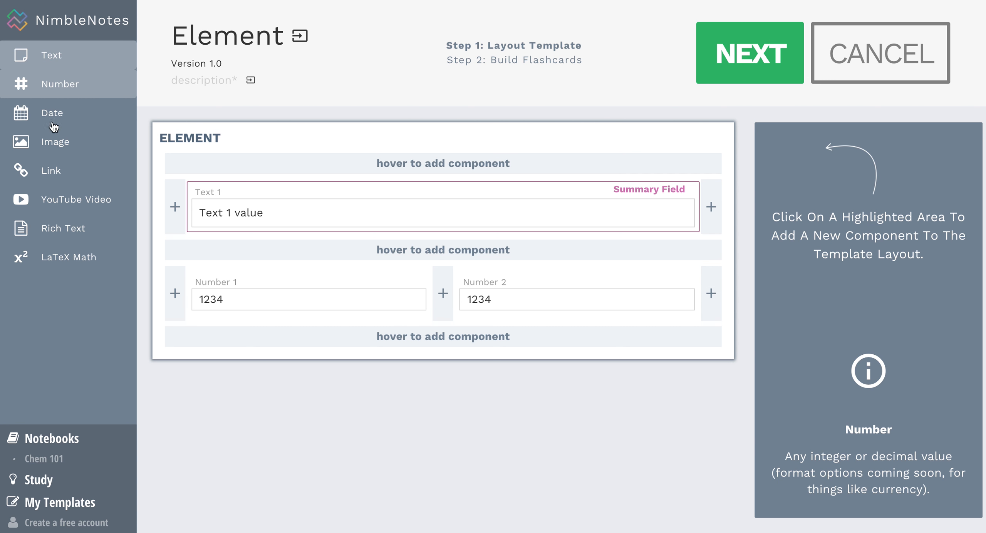
left_click(58, 58)
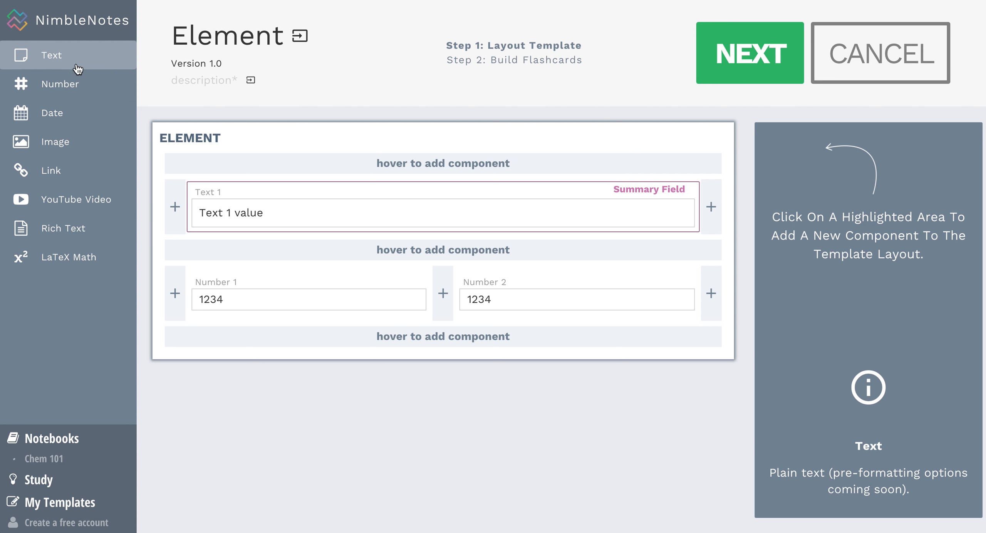
left_click(444, 293)
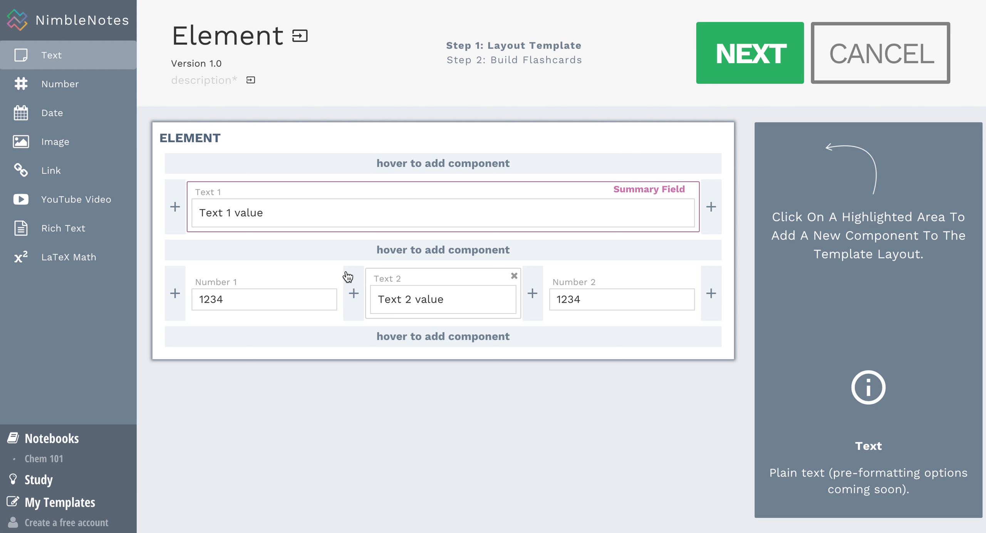
left_click(344, 208)
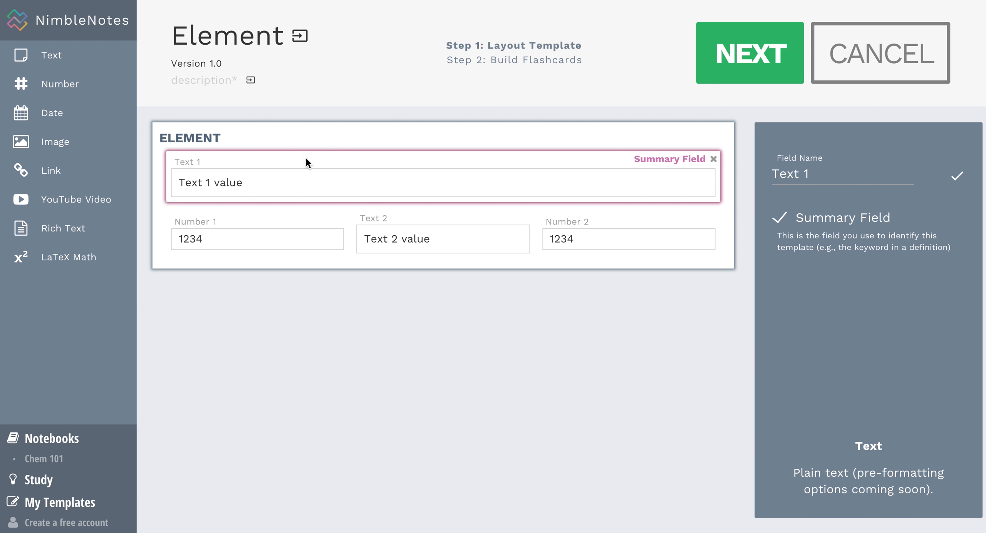
Rename Text 1 to 'name' and Number 1 to 'atomic number'.
left_click(798, 176)
type("name")
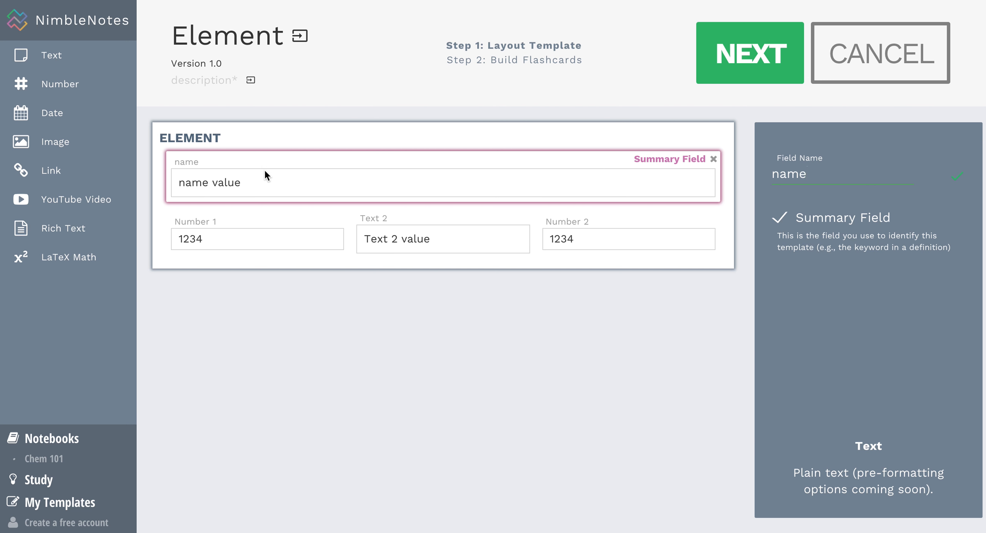
left_click(287, 239)
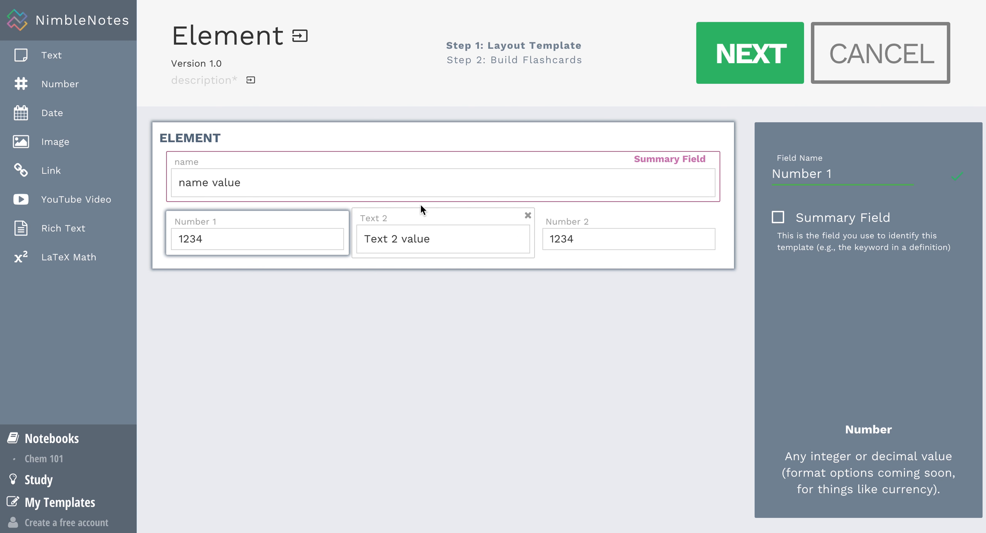
triple_click(844, 167)
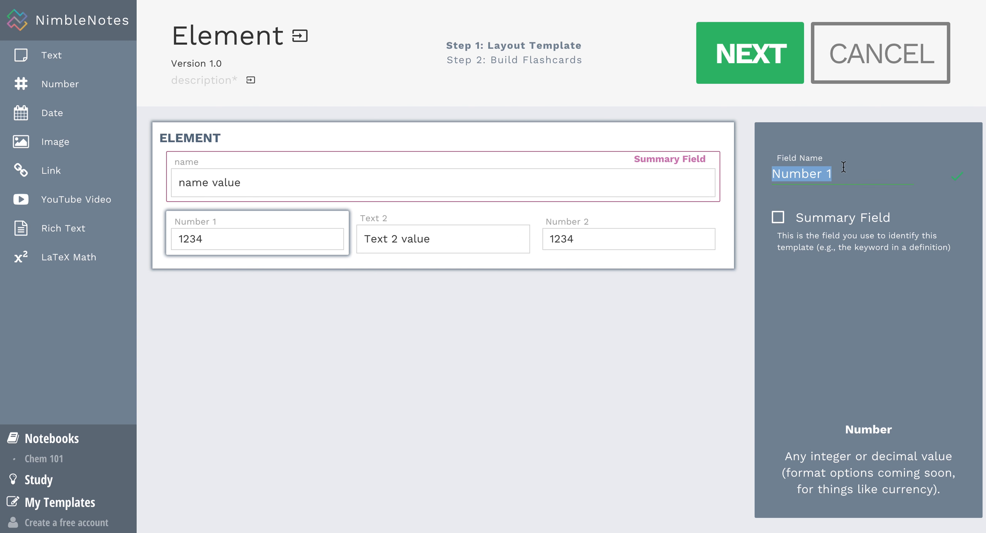
type("atomic ")
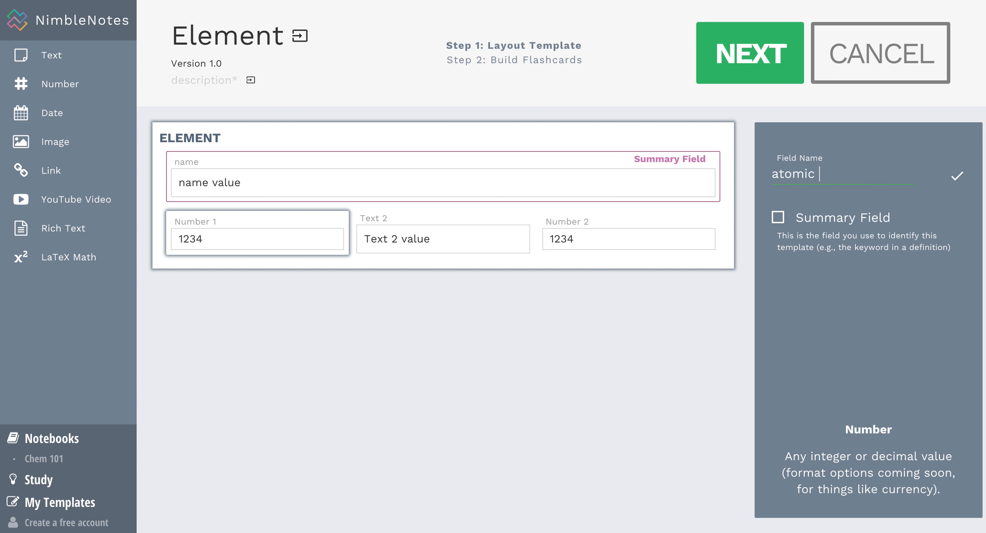
type("number")
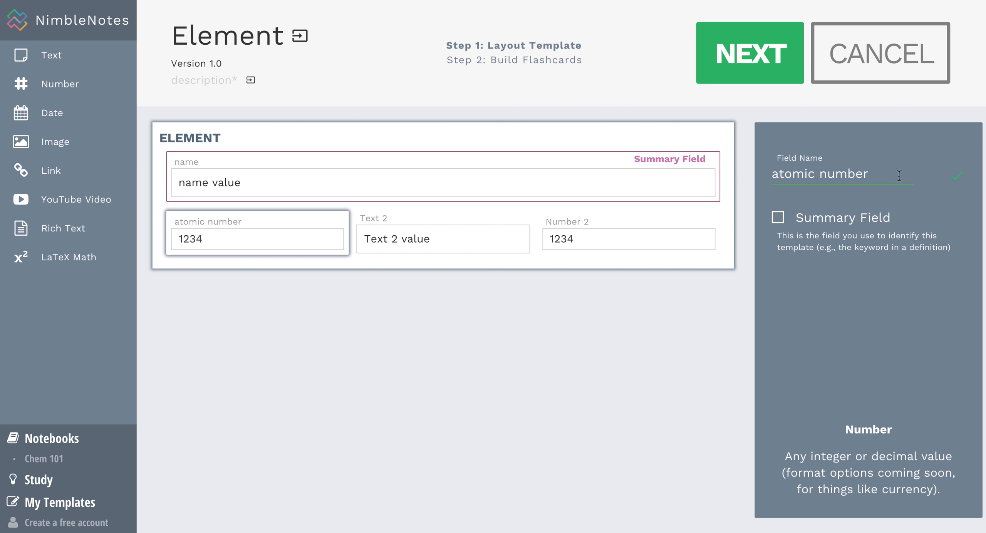
Rename Text 2 to 'symbol' and Number 2 to 'atomic weight'.
left_click(437, 218)
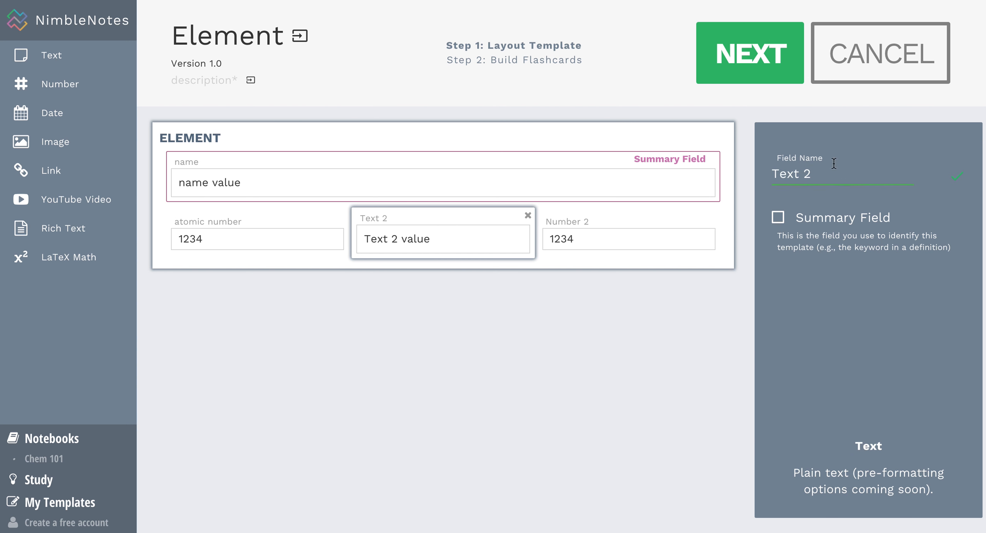
triple_click(815, 178)
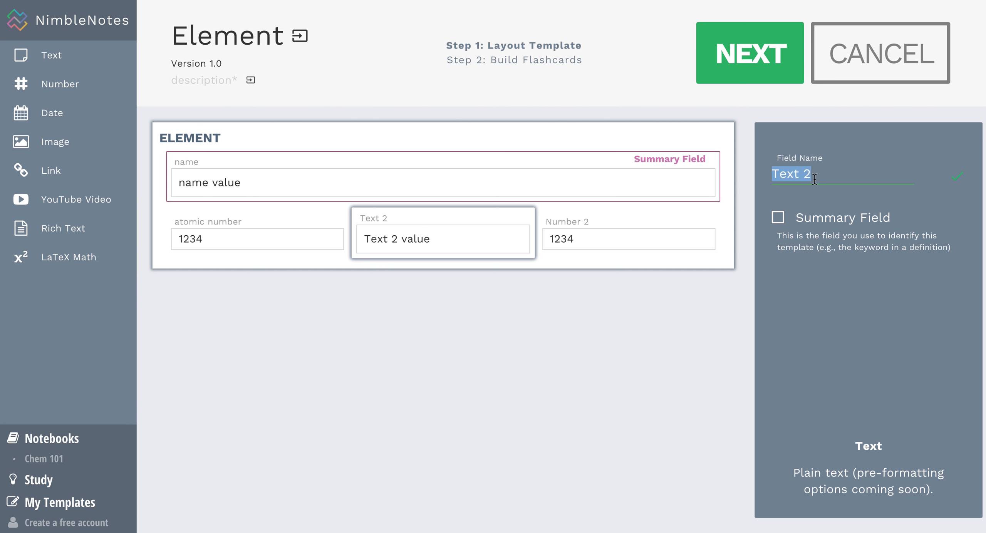
type("symbol")
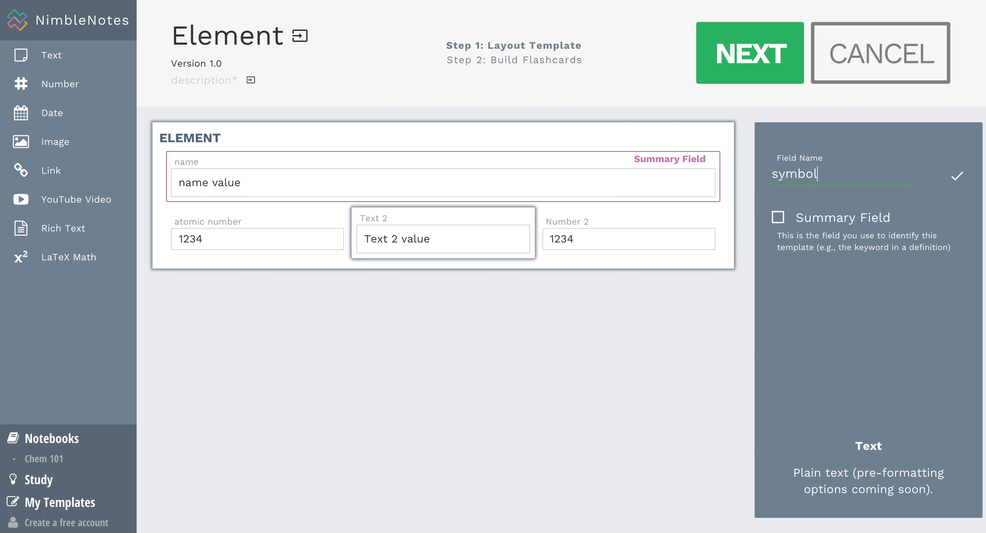
key("Return")
left_click(576, 239)
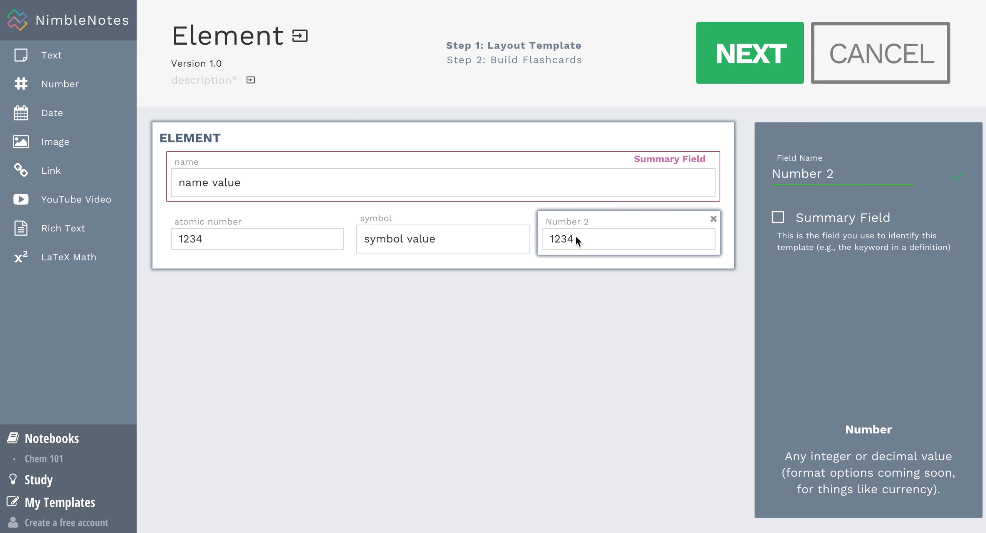
triple_click(818, 172)
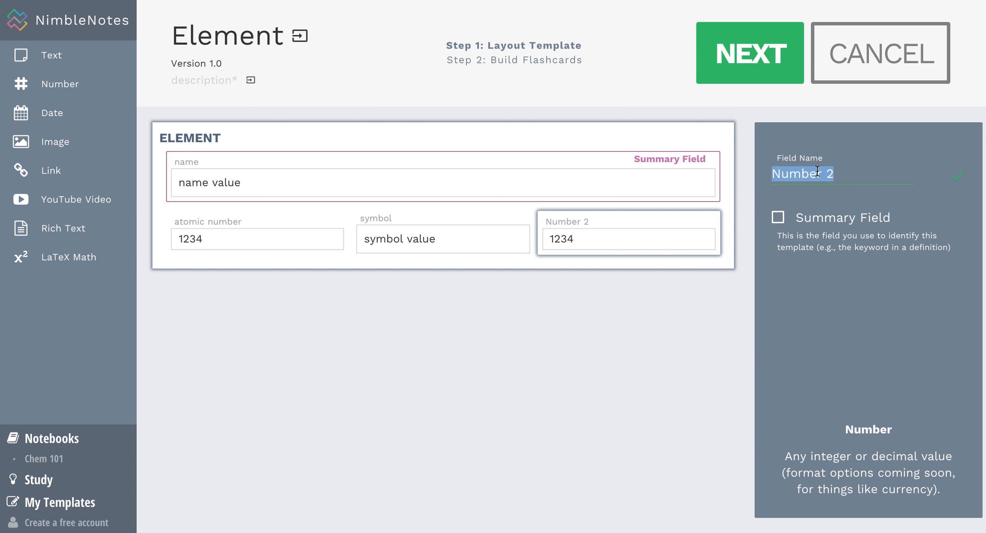
type("atomic weight")
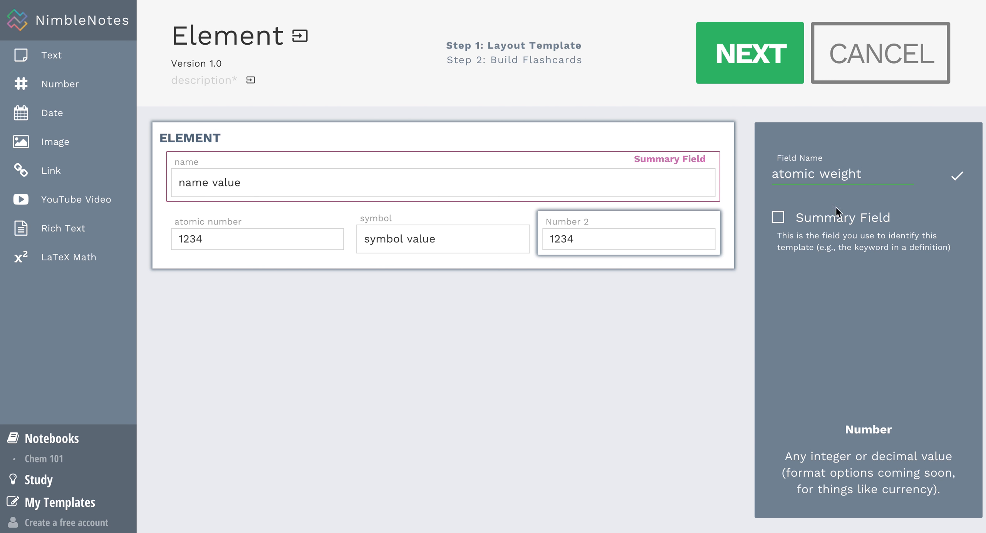
left_click(694, 215)
Add a full-width image field below the number row, name it 'image', and proceed to flashcard building.
left_click(45, 142)
left_click(429, 340)
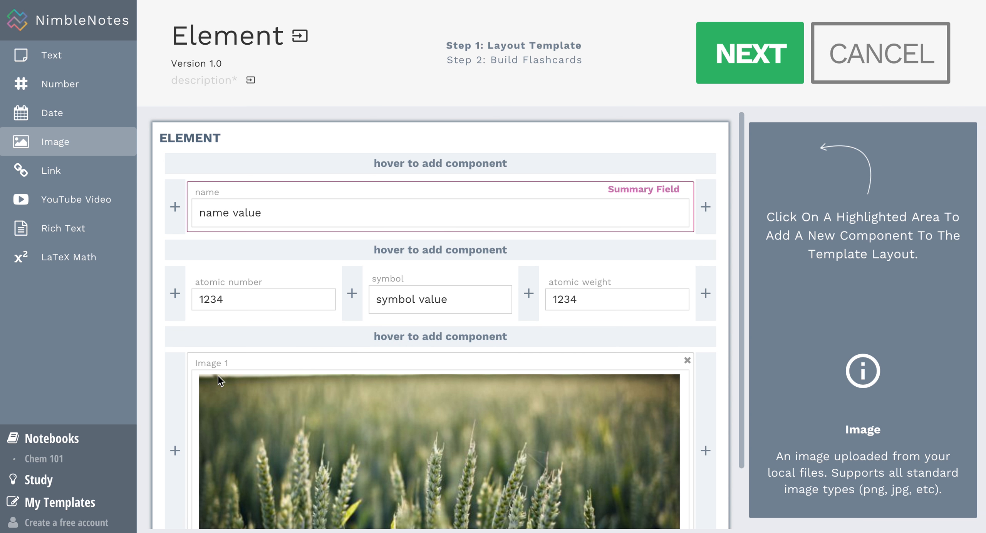
left_click(507, 440)
left_click(811, 169)
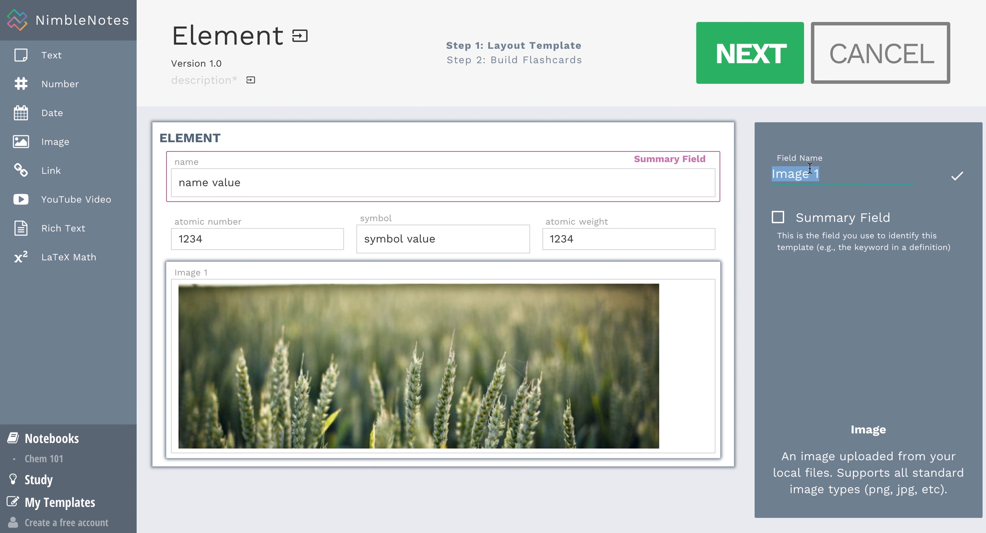
type("image")
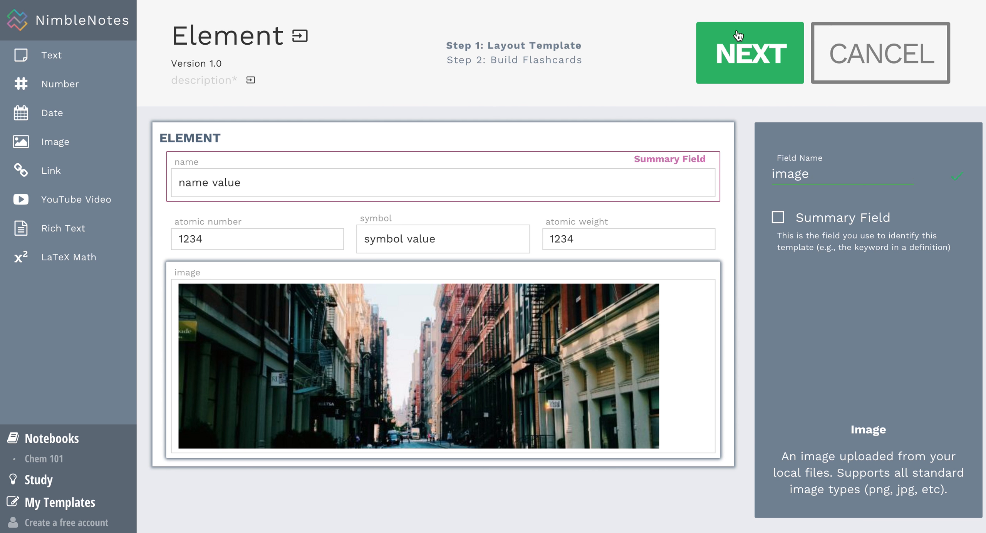
left_click(741, 53)
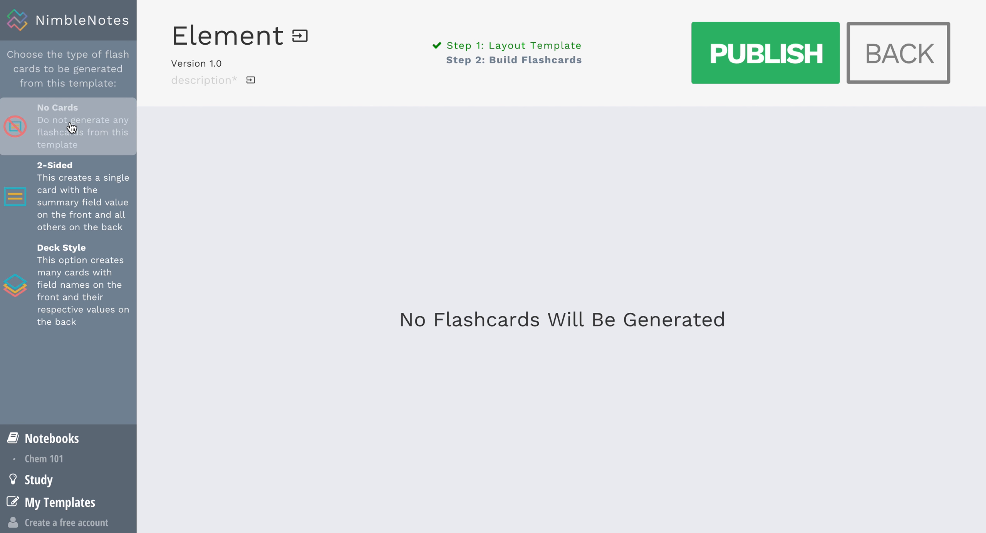
Compare the 2-Sided and Deck Style card layouts, checking the name label on the card.
left_click(82, 196)
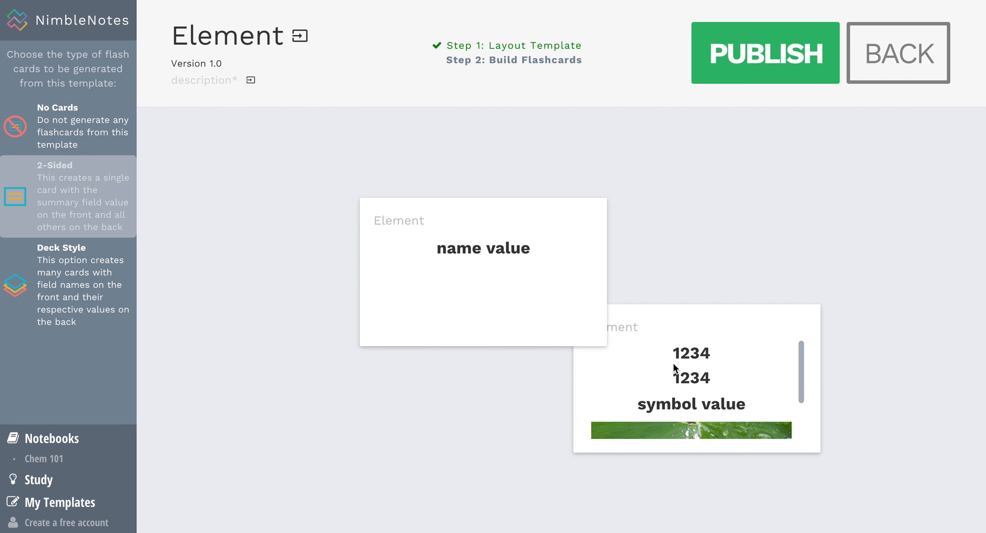
scroll(698, 369, "down", 2)
scroll(697, 368, "up", 1)
scroll(698, 368, "up", 2)
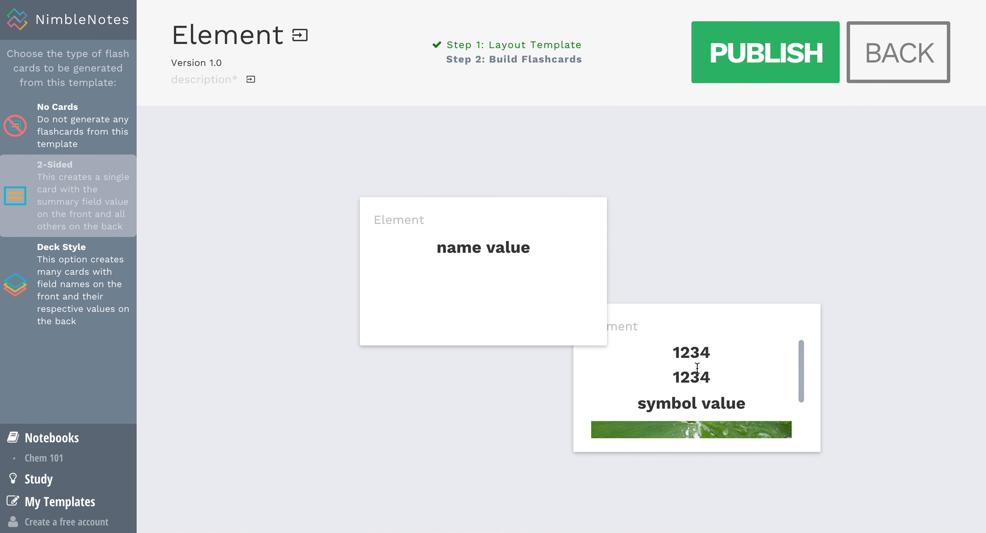
left_click(65, 295)
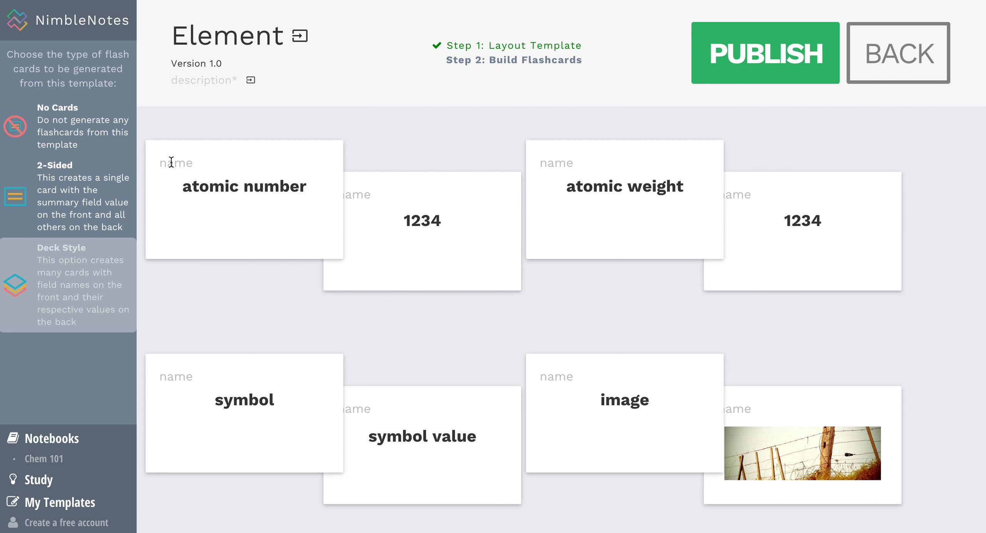
left_click_drag(159, 162, 197, 162)
left_click(183, 189)
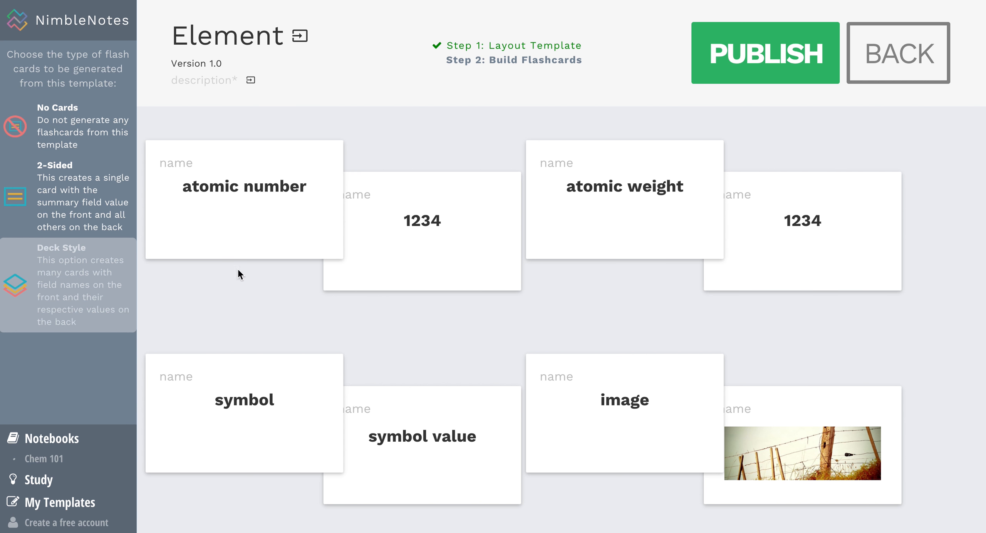
Settle on 2-Sided flashcards and publish the Element template.
left_click(63, 199)
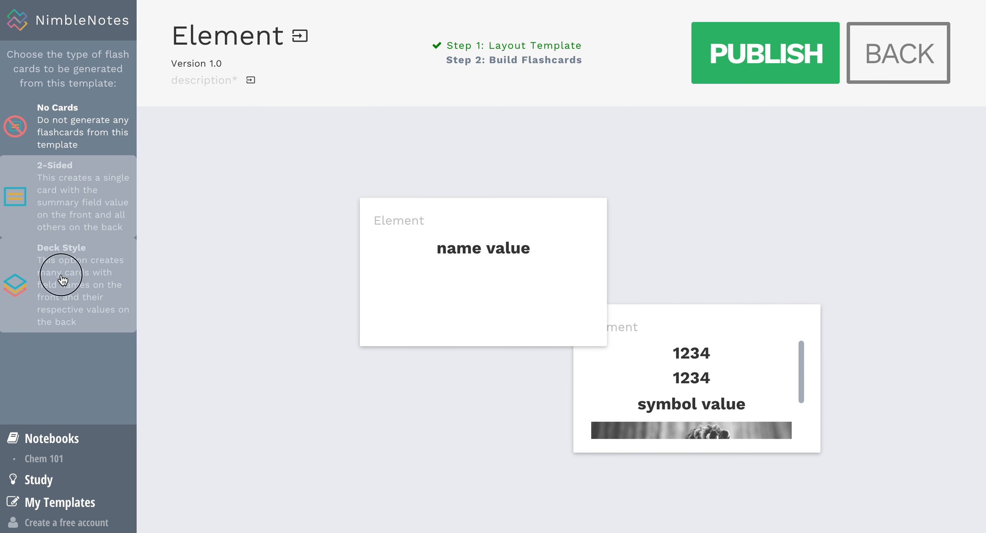
left_click(59, 295)
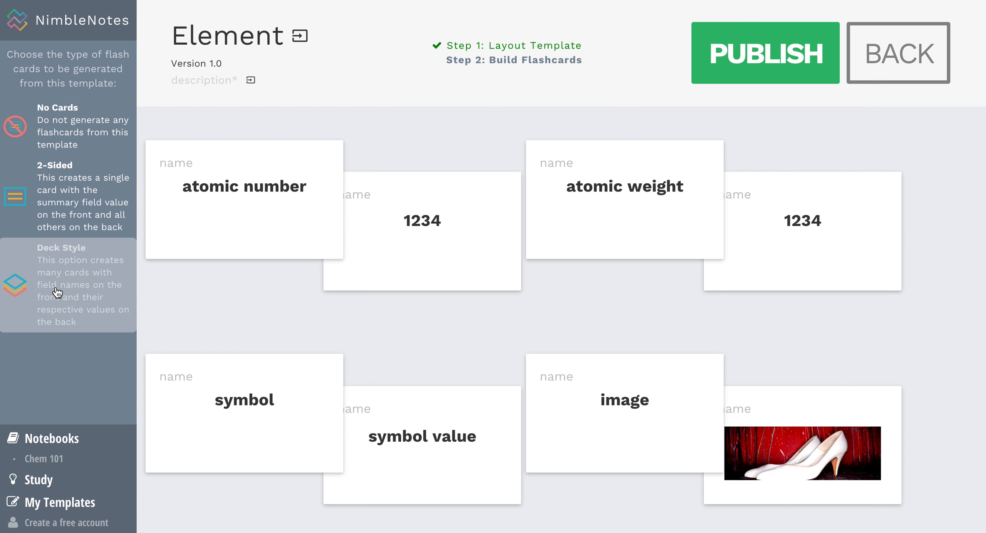
left_click(53, 229)
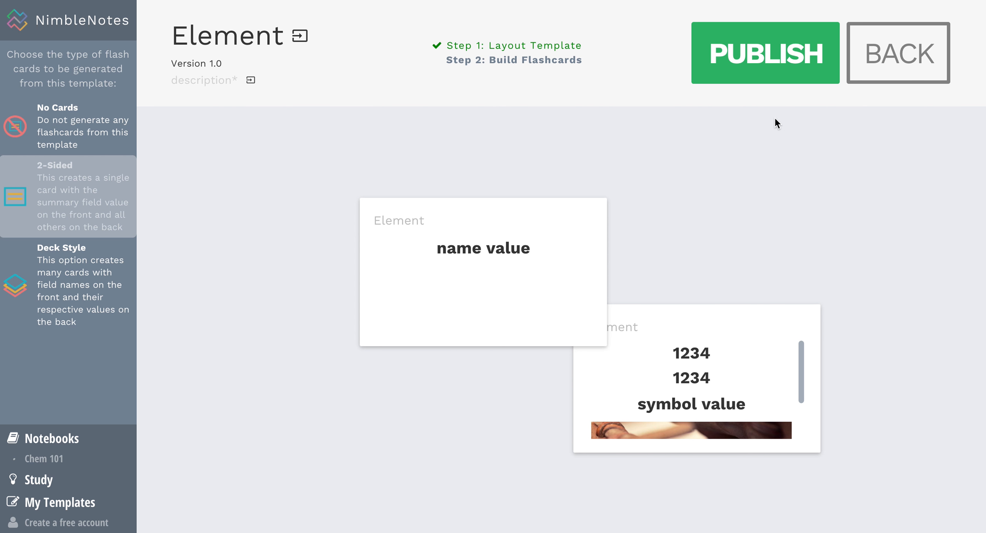
left_click(757, 57)
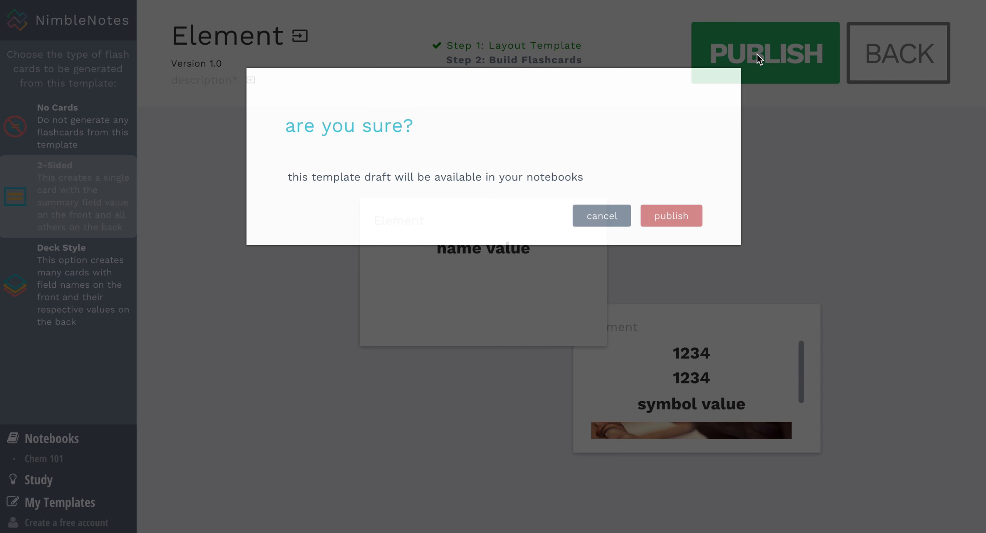
Confirm publishing, then add a new Element entry to Chem 101 and start entering its name.
left_click(671, 215)
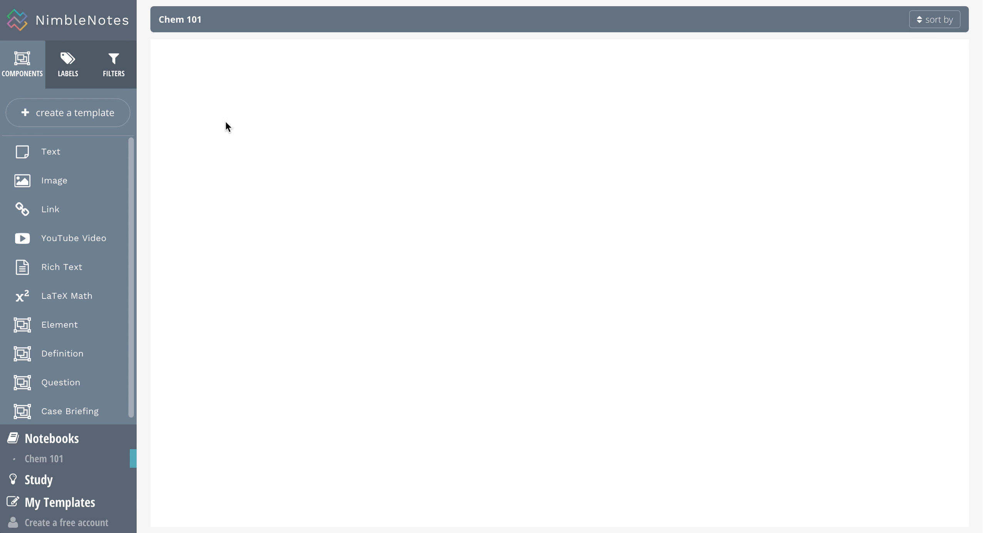
scroll(56, 260, "down", 1)
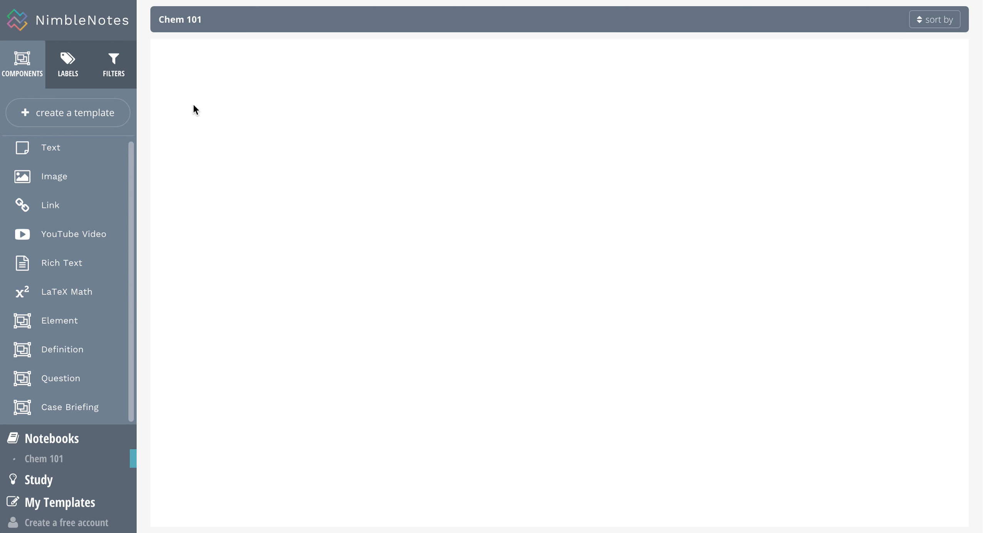
left_click(59, 323)
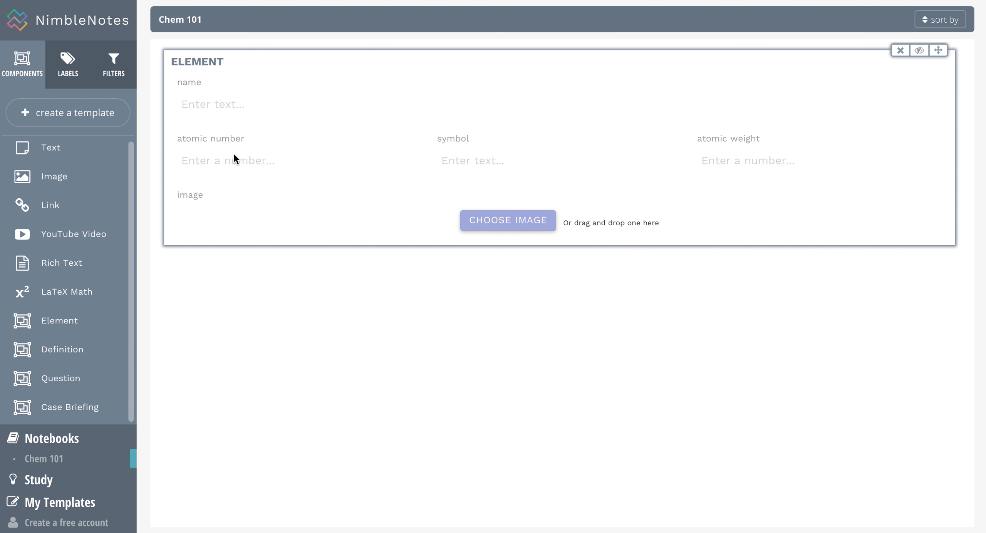
left_click(211, 109)
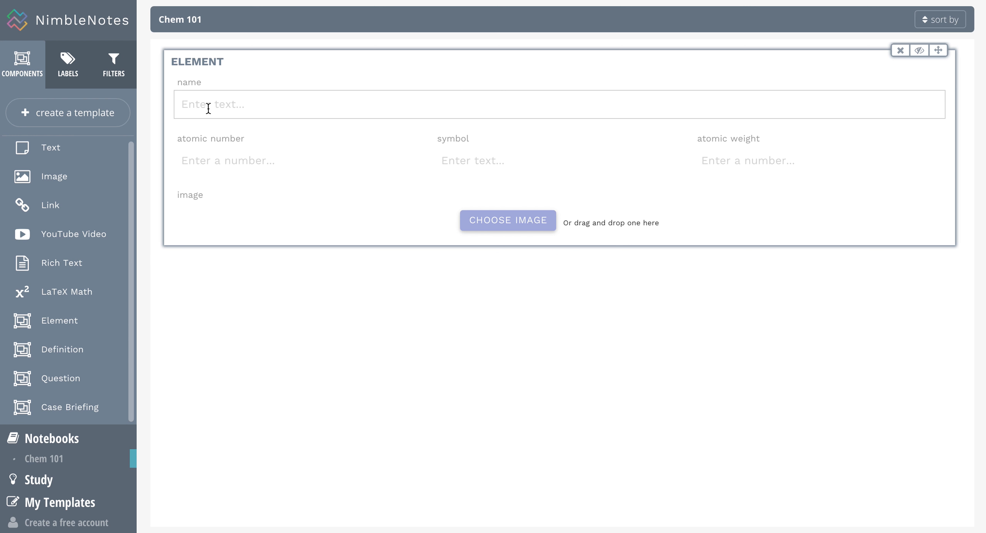
left_click(208, 105)
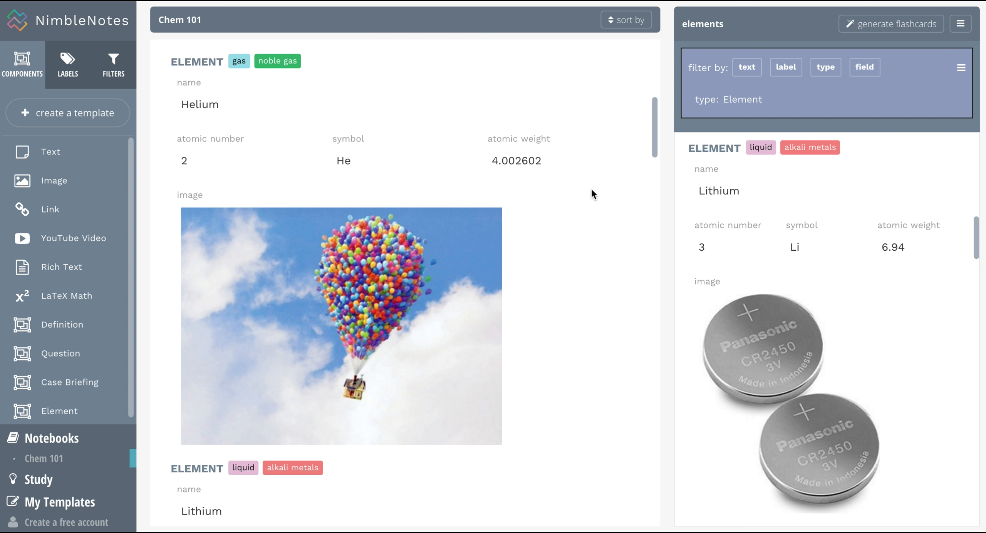
scroll(591, 189, "down", 7)
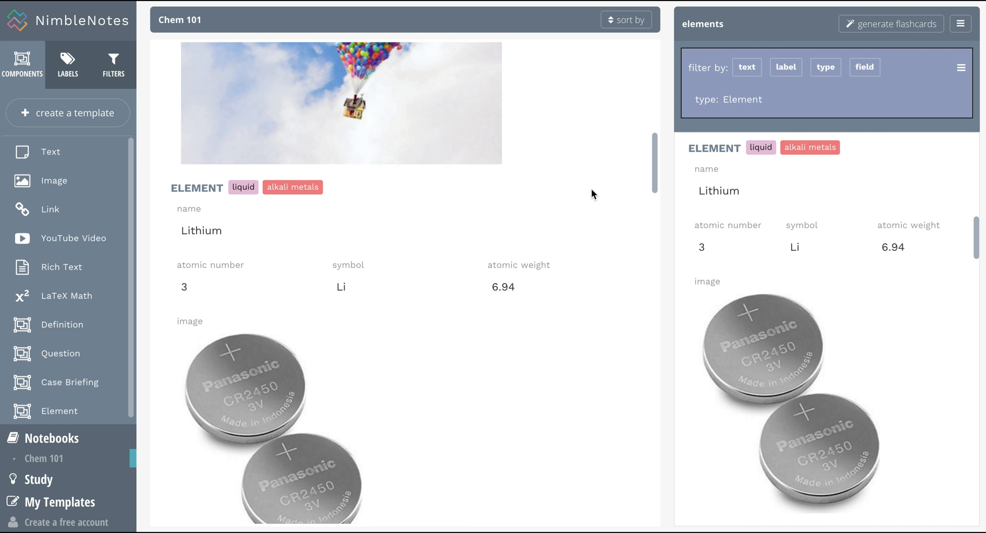
scroll(591, 189, "down", 10)
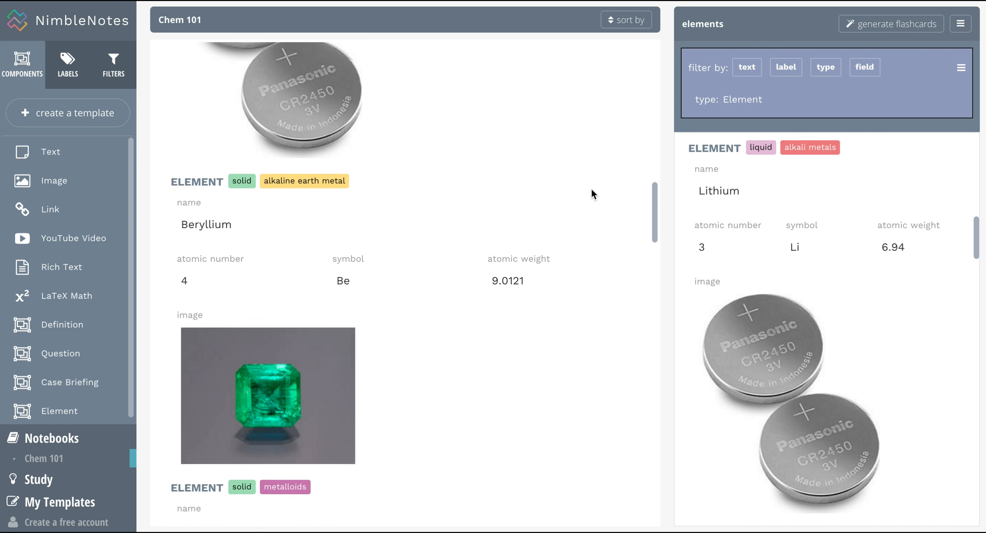
scroll(592, 190, "down", 5)
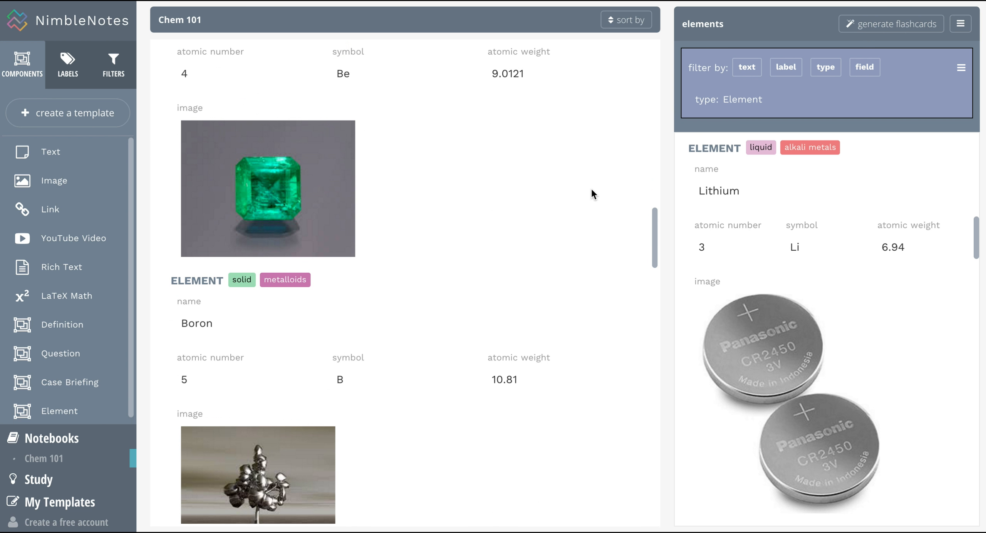
scroll(592, 192, "down", 10)
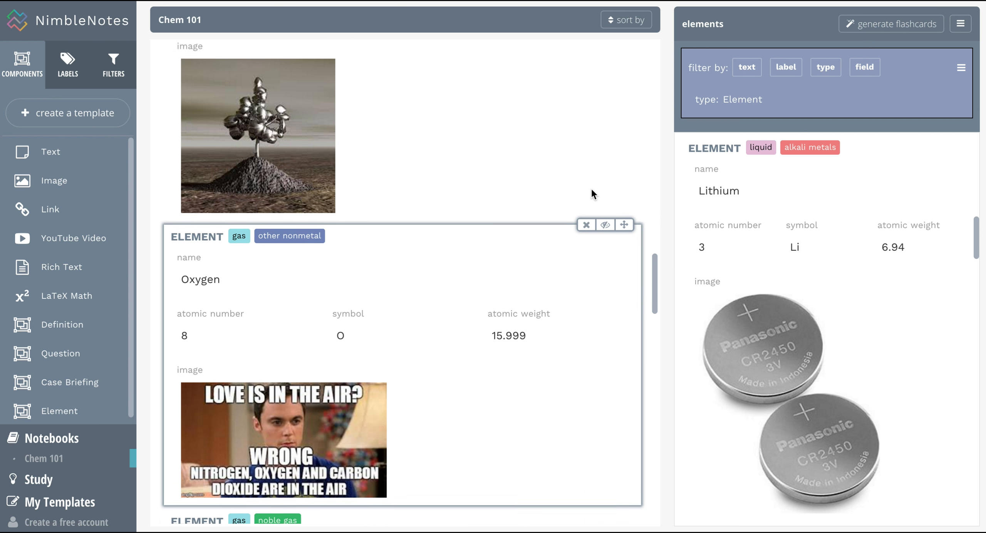
scroll(591, 189, "down", 4)
scroll(591, 189, "down", 1)
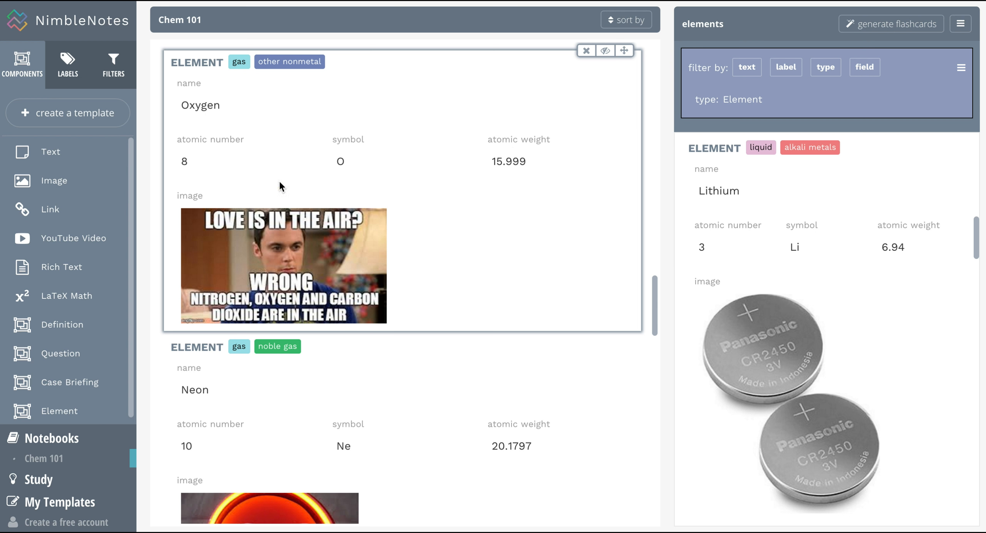
scroll(417, 264, "up", 9)
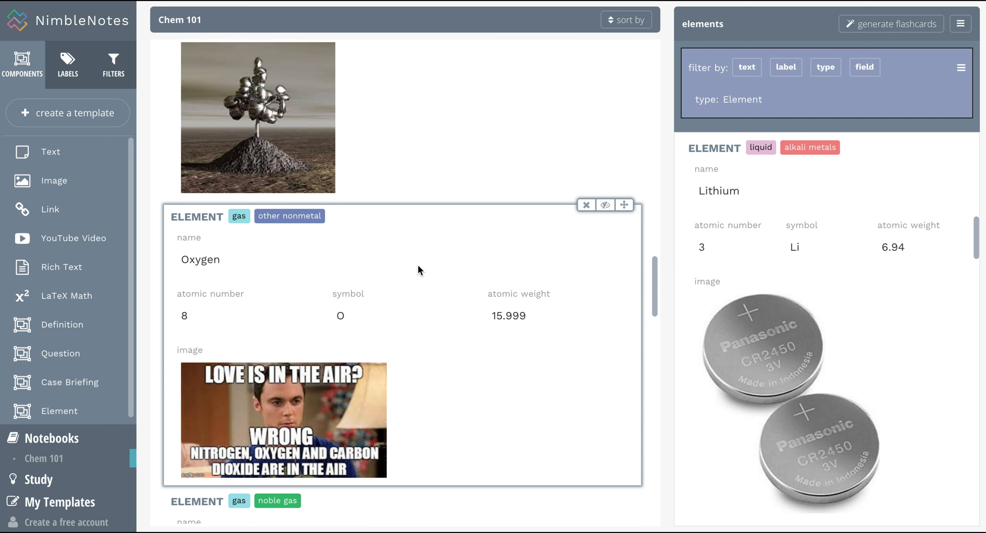
scroll(418, 264, "up", 12)
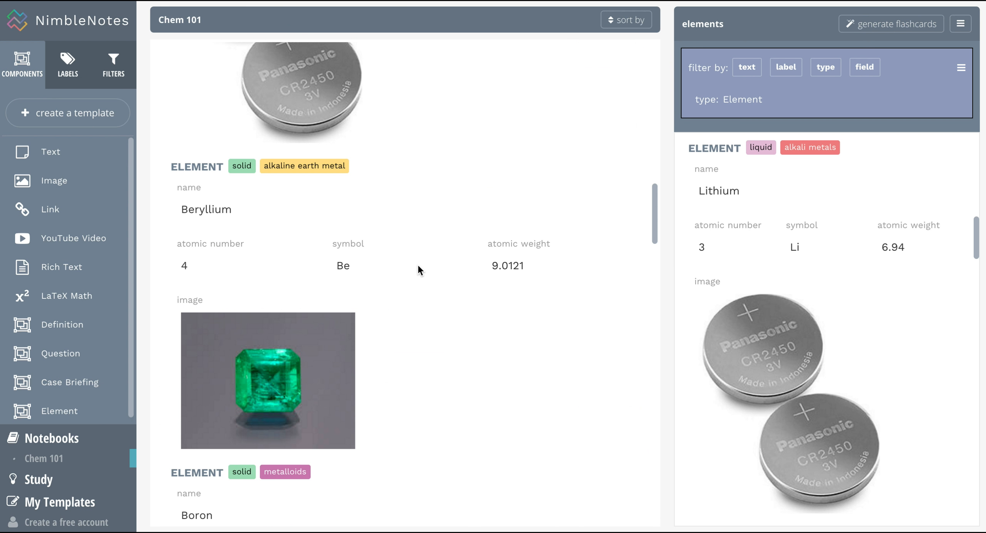
Bring up the saved filters list in the sidebar, after the labels view.
left_click(62, 75)
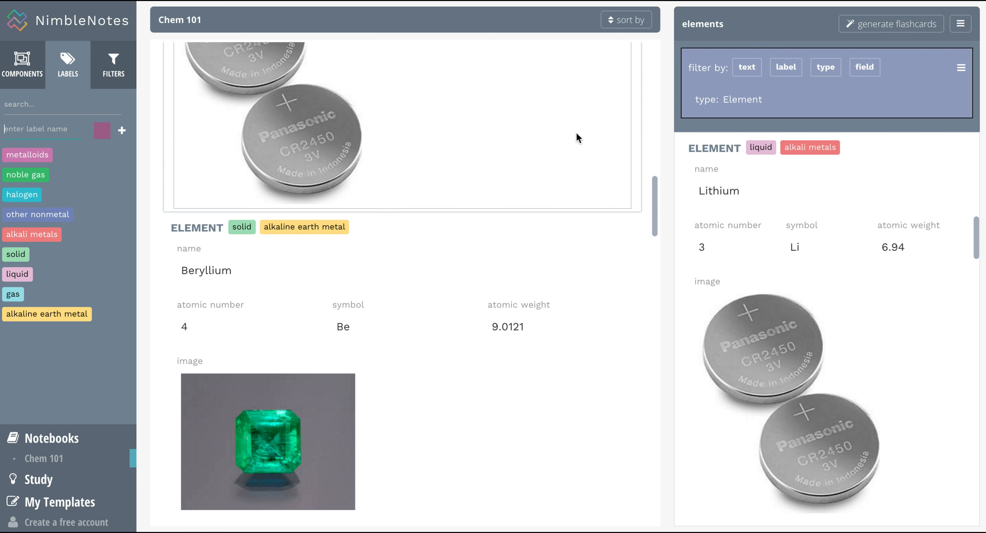
left_click(113, 63)
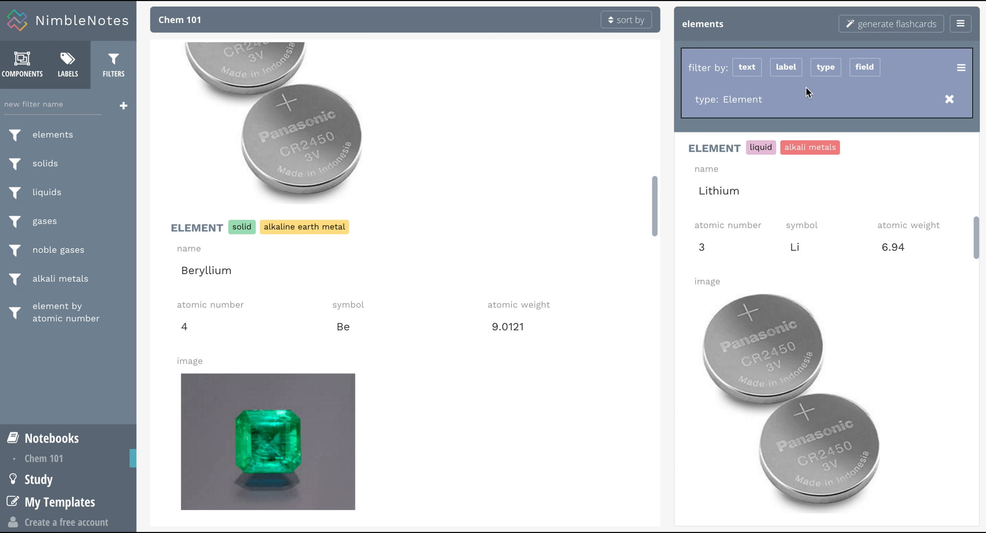
left_click(827, 75)
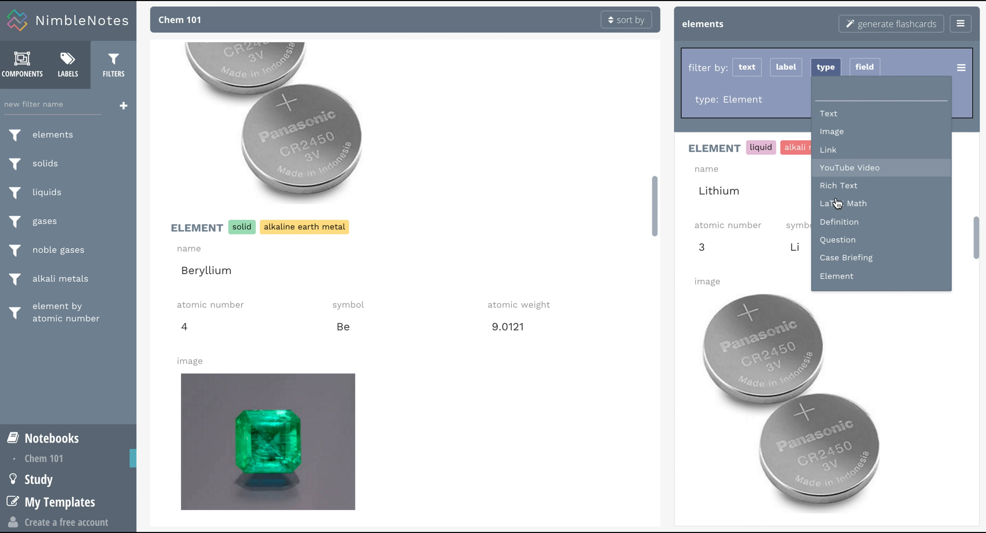
left_click(837, 276)
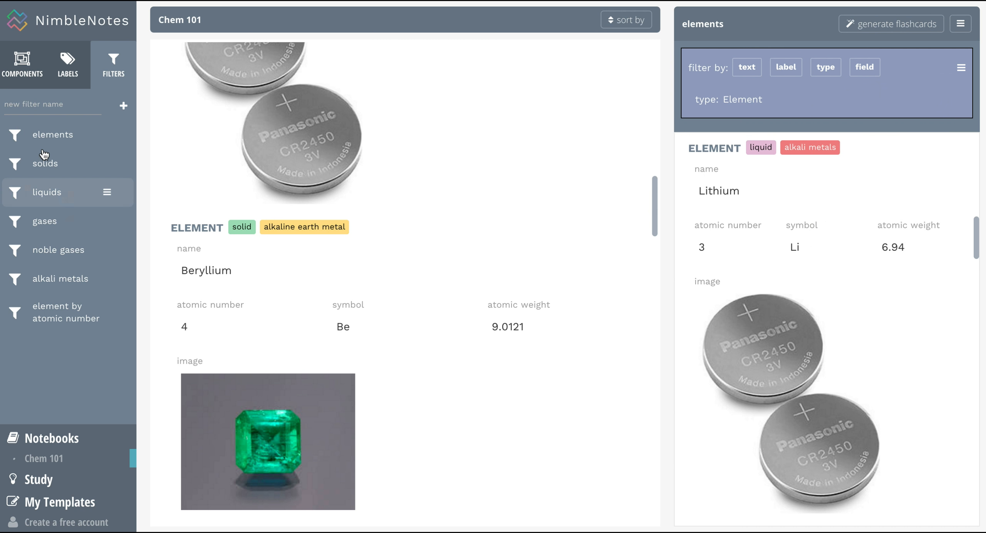
scroll(706, 292, "down", 12)
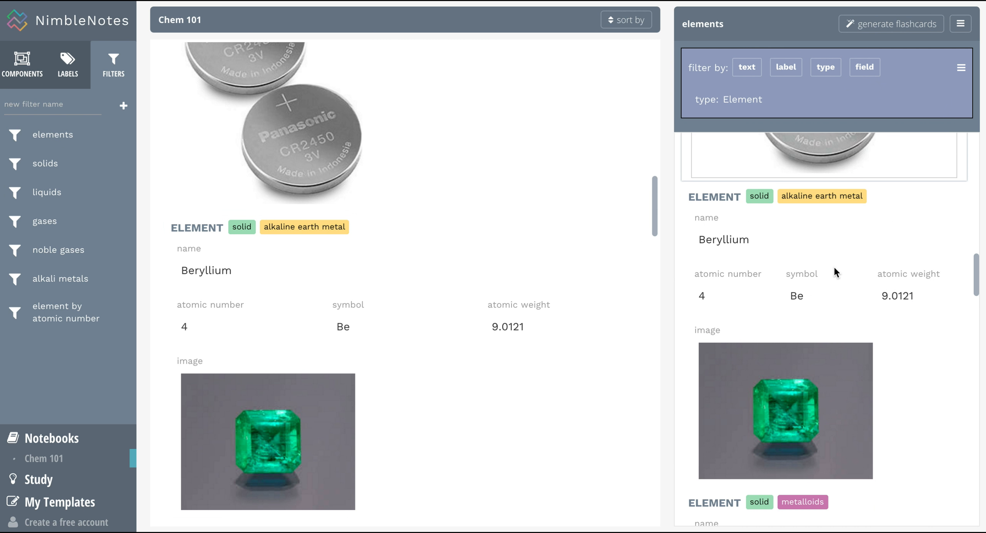
scroll(834, 265, "down", 15)
scroll(834, 266, "up", 20)
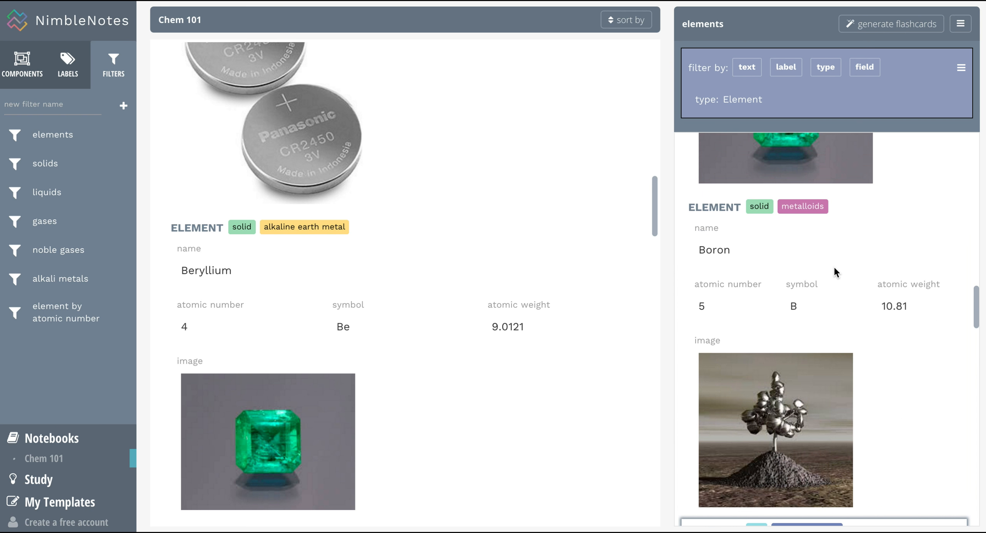
scroll(834, 265, "up", 5)
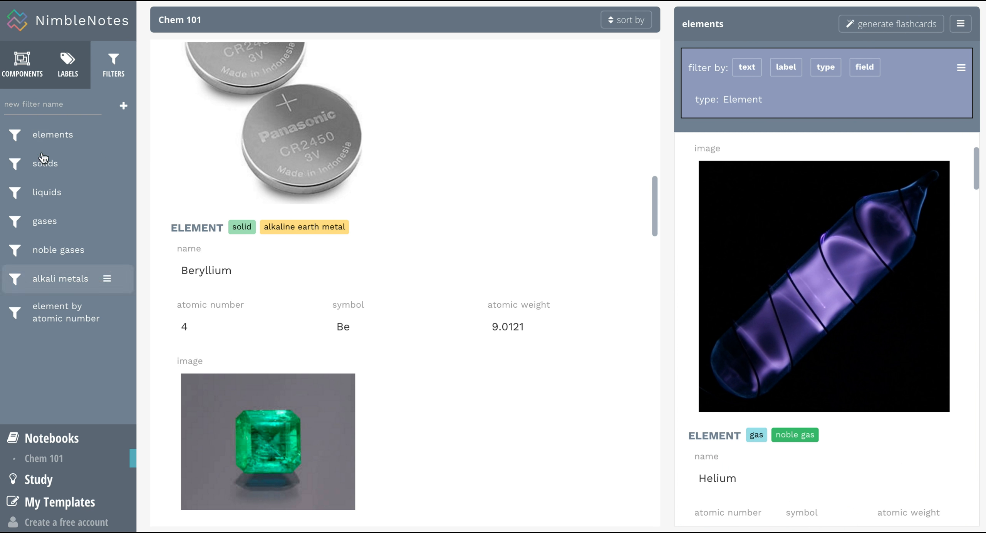
left_click(49, 166)
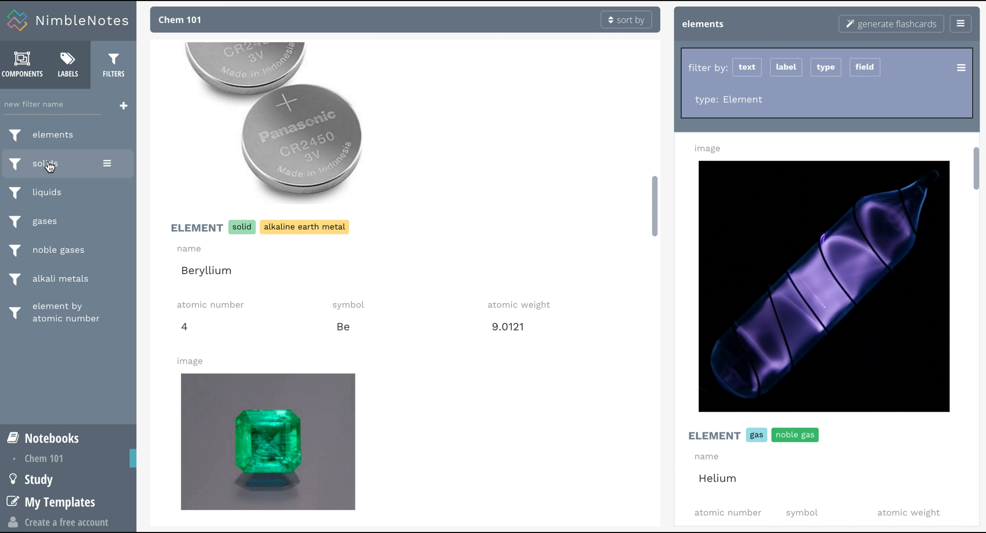
Apply the liquids filter, then the noble gases filter, and browse its results.
left_click(92, 189)
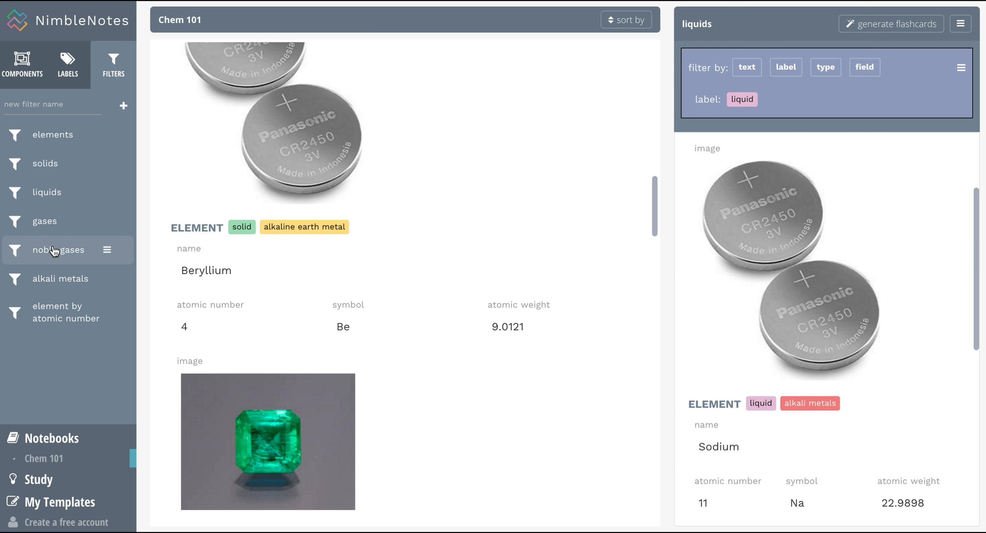
left_click(54, 250)
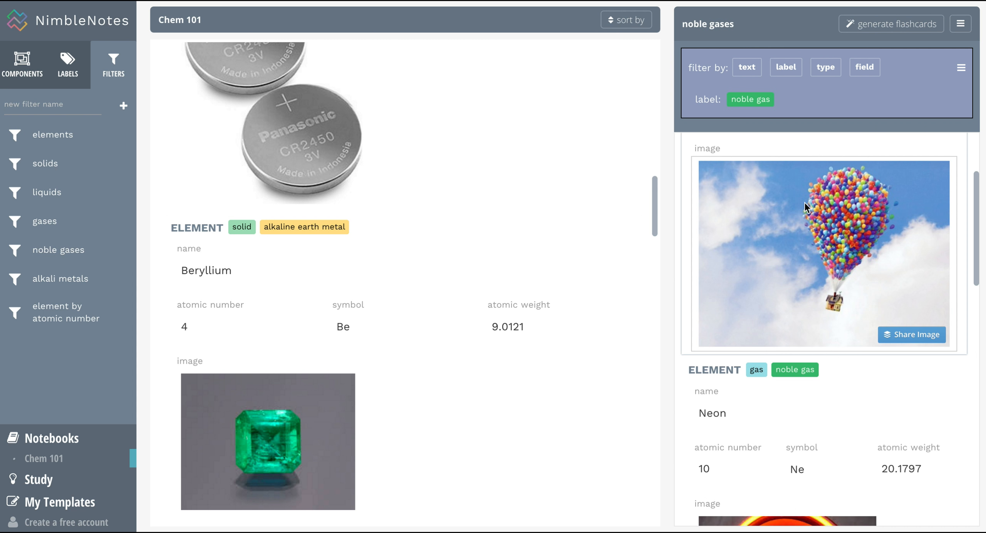
scroll(804, 202, "up", 4)
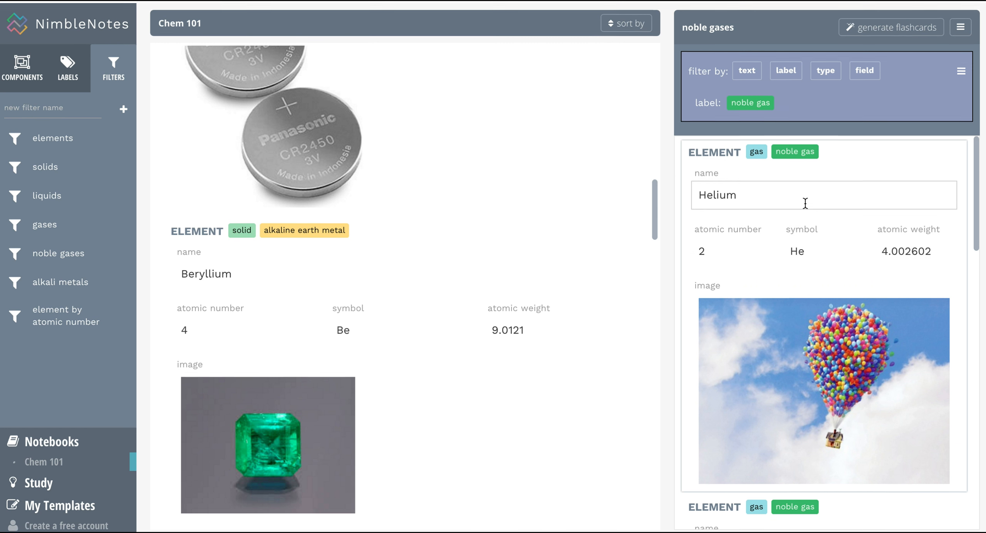
scroll(805, 202, "down", 5)
scroll(804, 202, "down", 10)
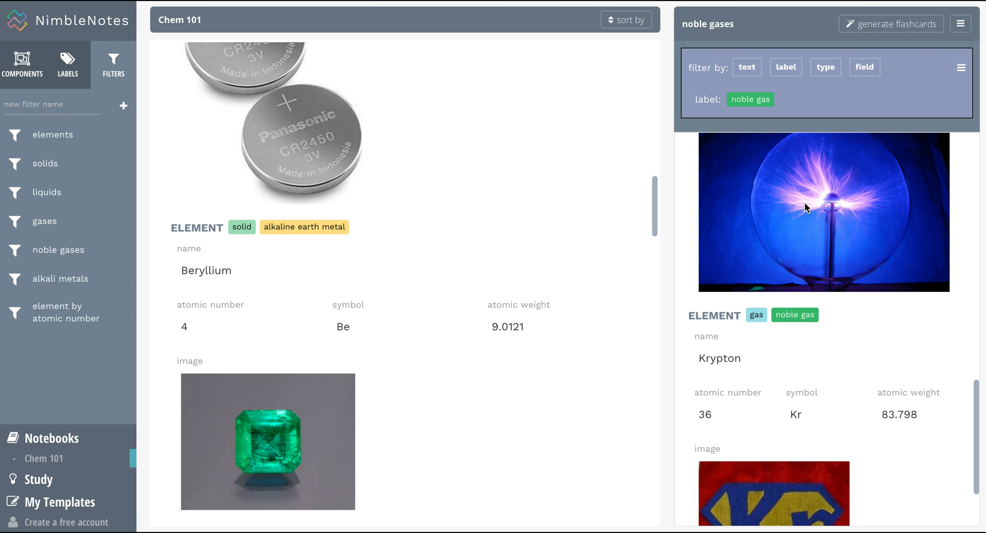
scroll(805, 202, "up", 12)
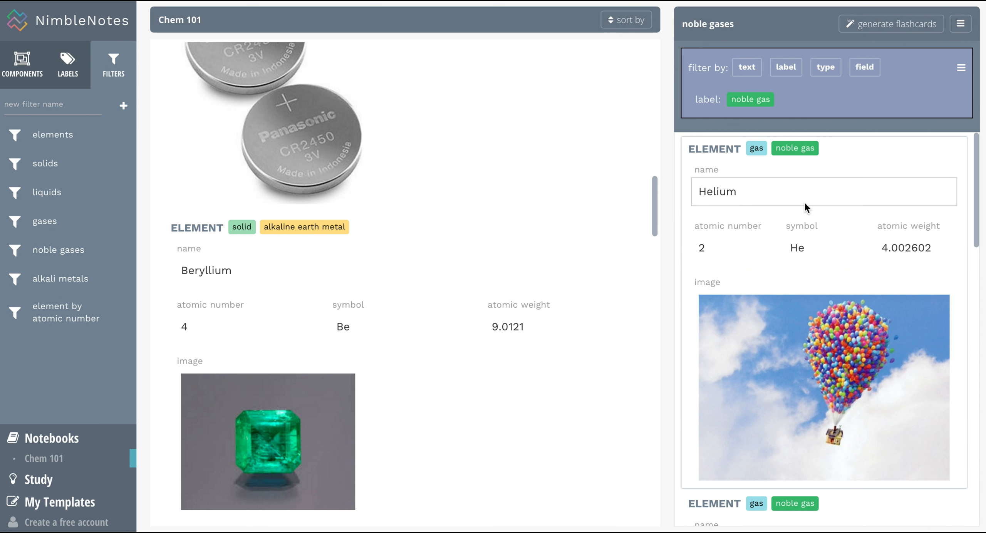
scroll(804, 201, "down", 3)
scroll(804, 201, "down", 5)
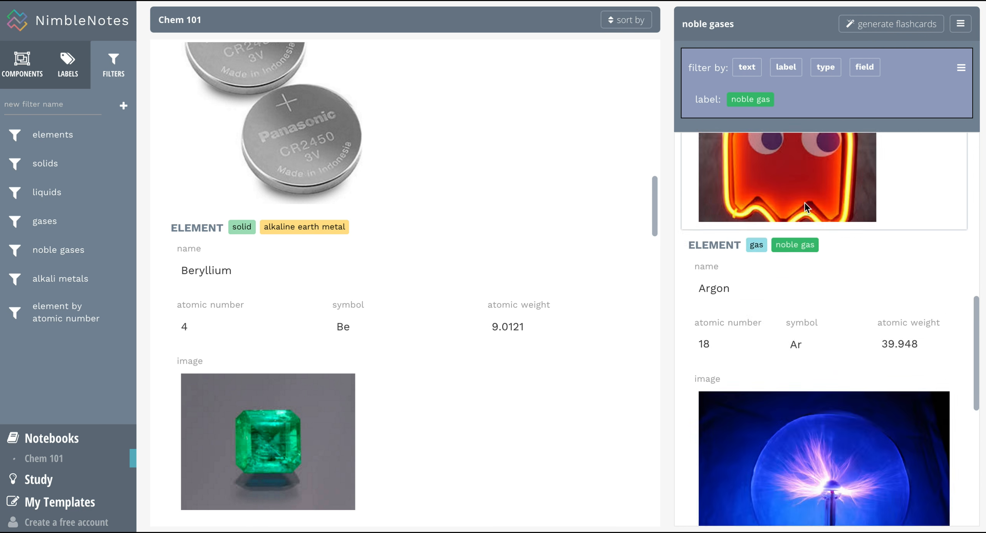
scroll(805, 202, "down", 5)
scroll(805, 202, "up", 15)
Switch to the alkali metals filter listing Lithium, Sodium and Potassium.
left_click(54, 281)
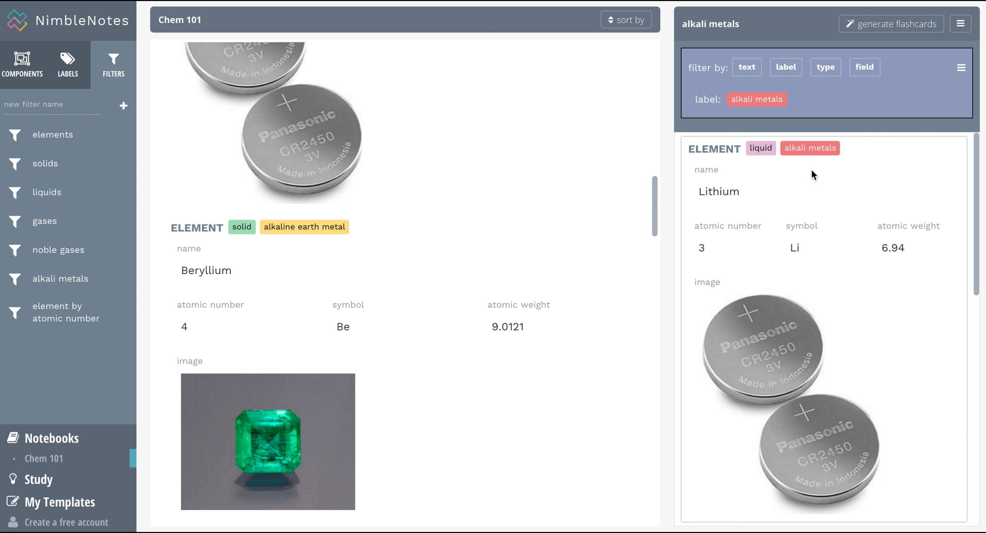
scroll(811, 168, "down", 2)
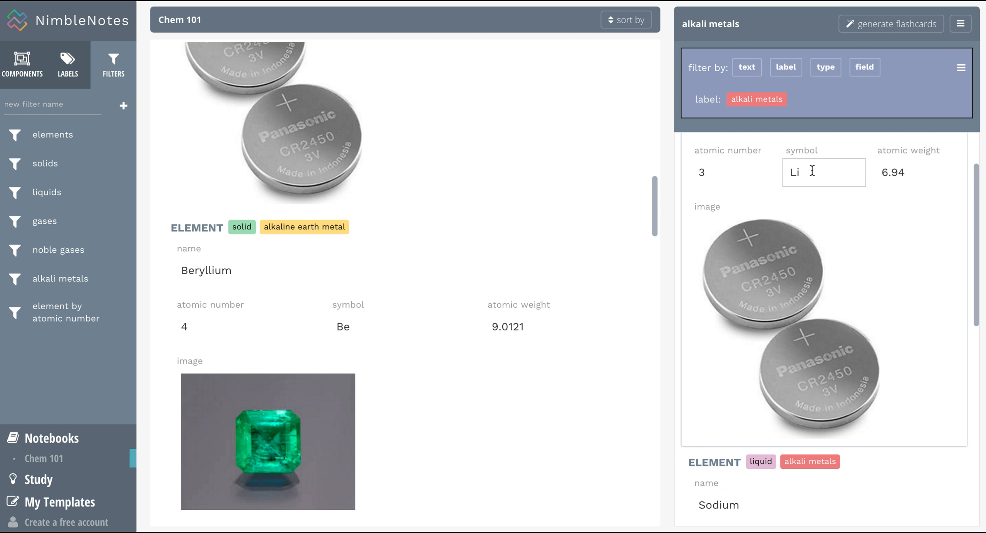
scroll(812, 170, "down", 6)
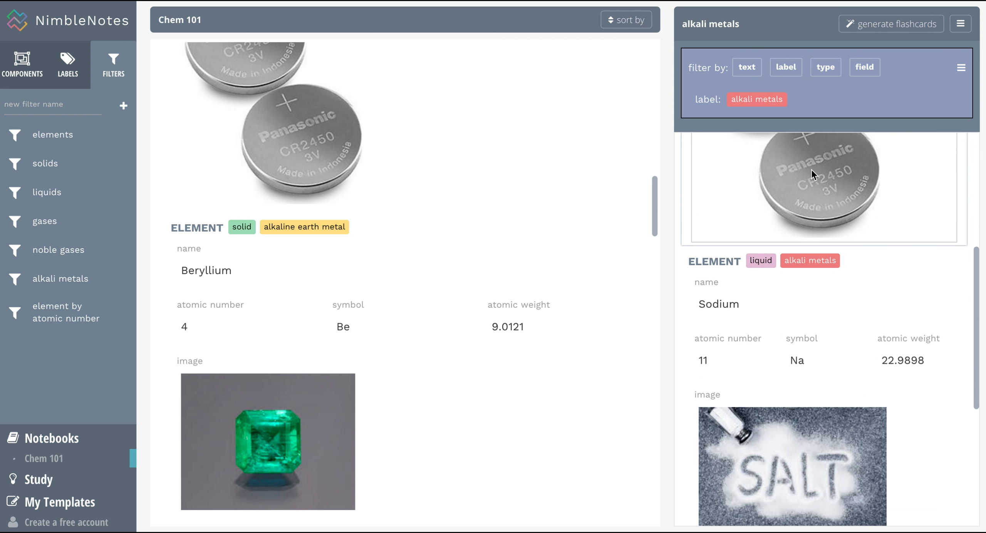
scroll(811, 169, "down", 7)
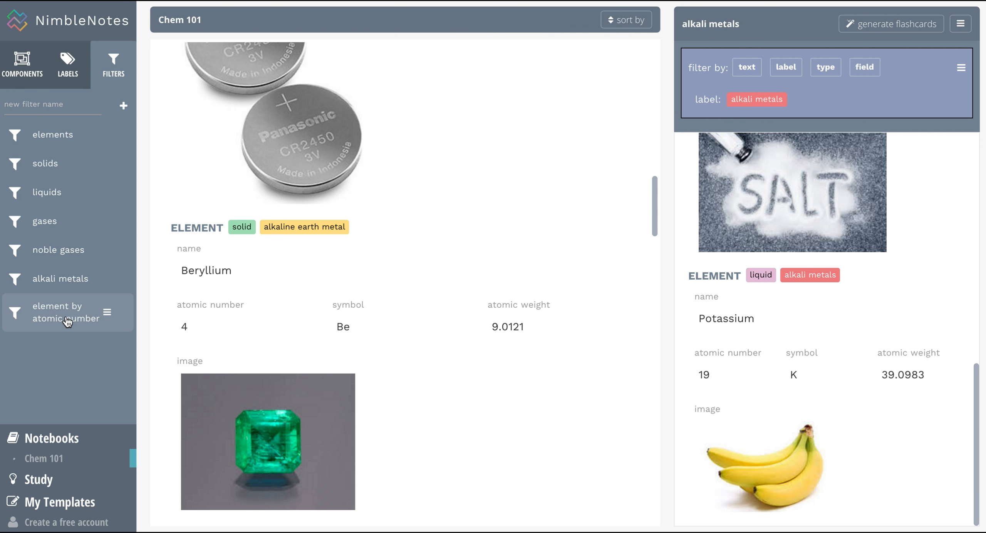
Change the 'element by atomic number' filter value to 36, showing Krypton.
left_click(66, 321)
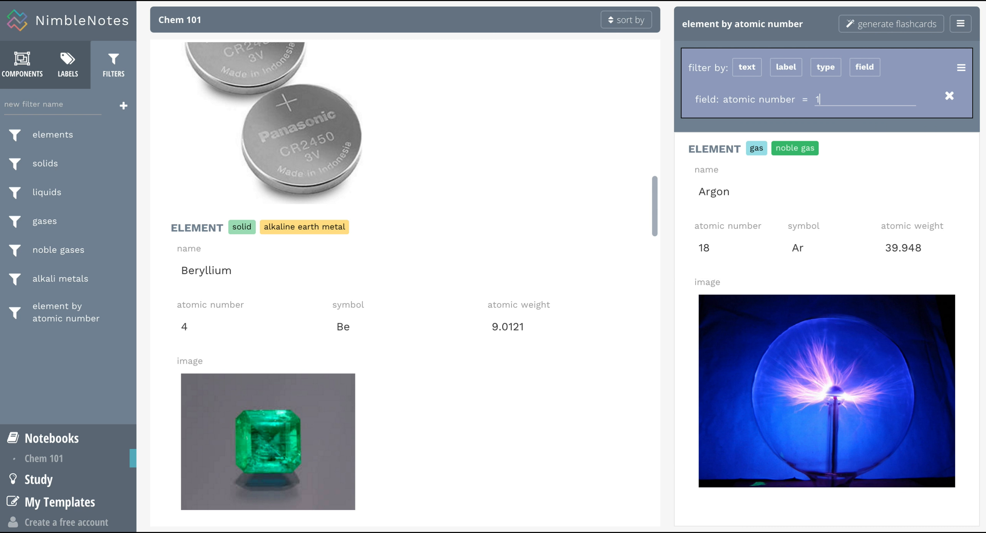
key("BackSpace")
type("36")
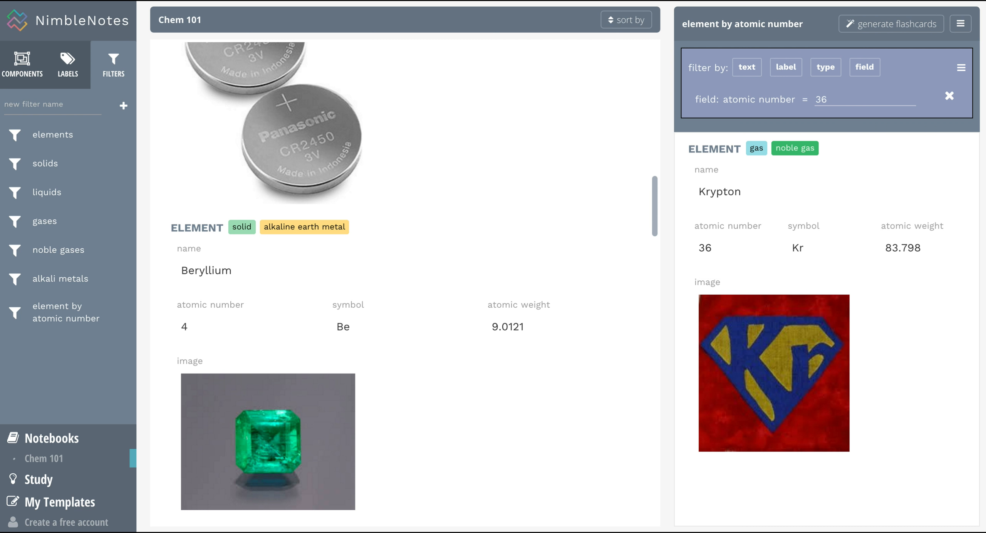
Generate 11 flashcards from the full elements filter.
scroll(484, 263, "up", 1)
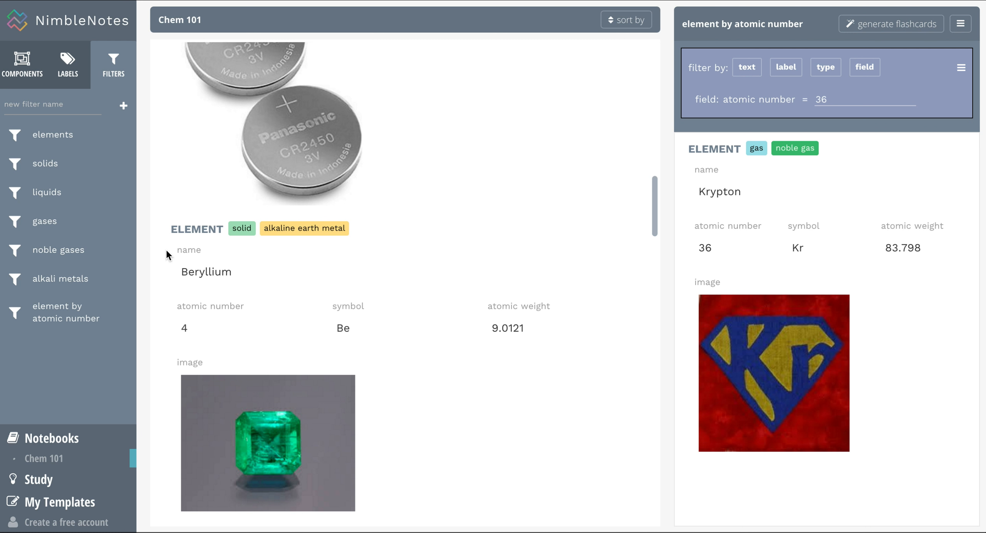
left_click(51, 138)
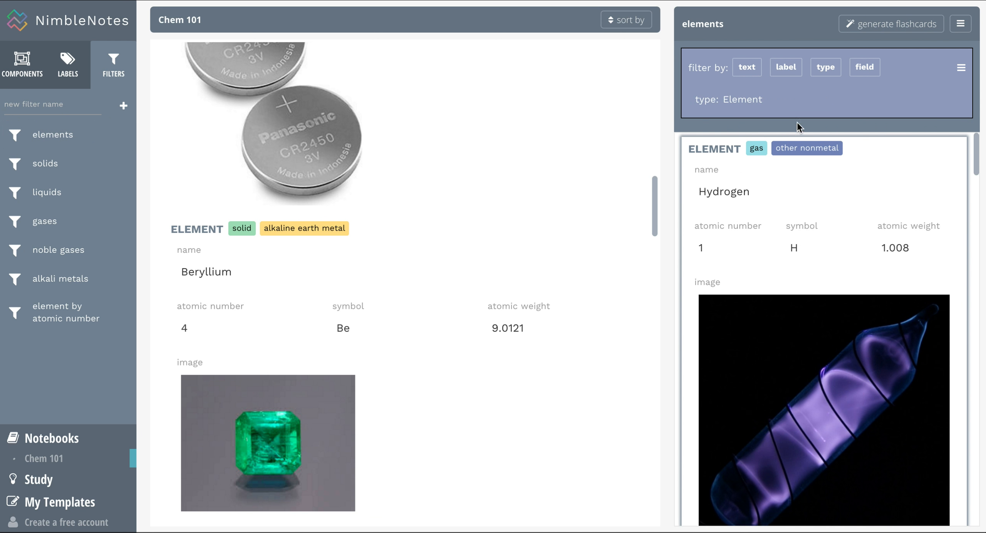
left_click(897, 33)
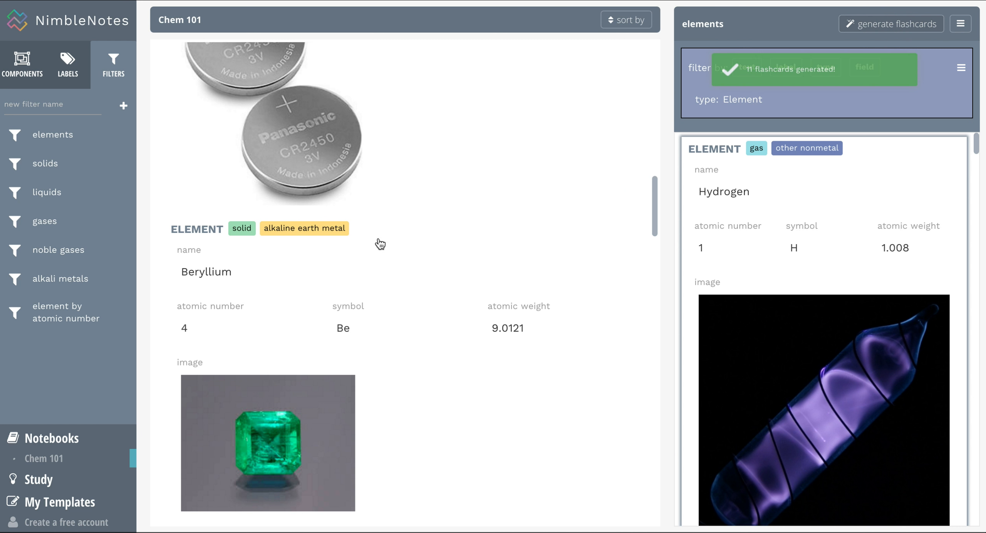
Create and save an 'Elements' study set with the elements flashcards, then start studying it.
left_click(57, 485)
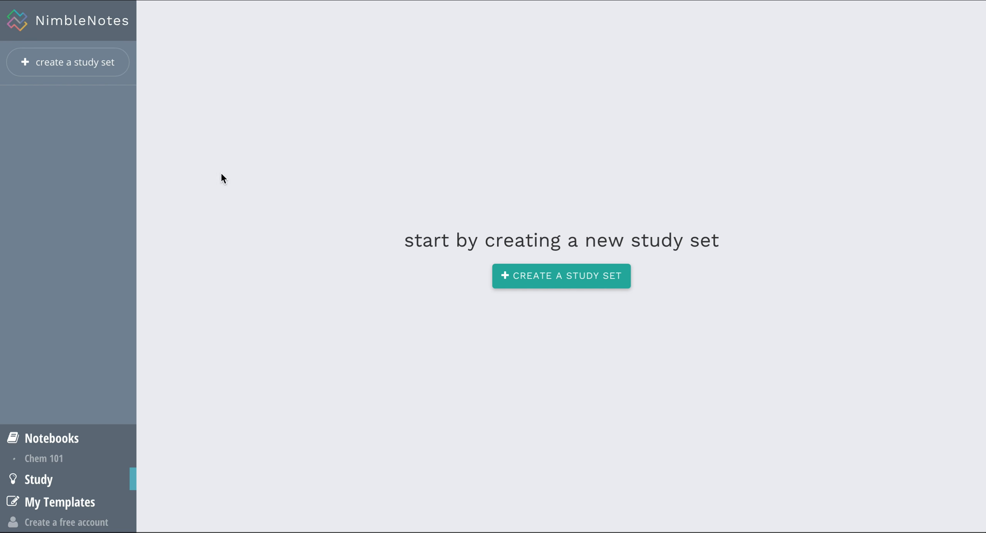
left_click(575, 276)
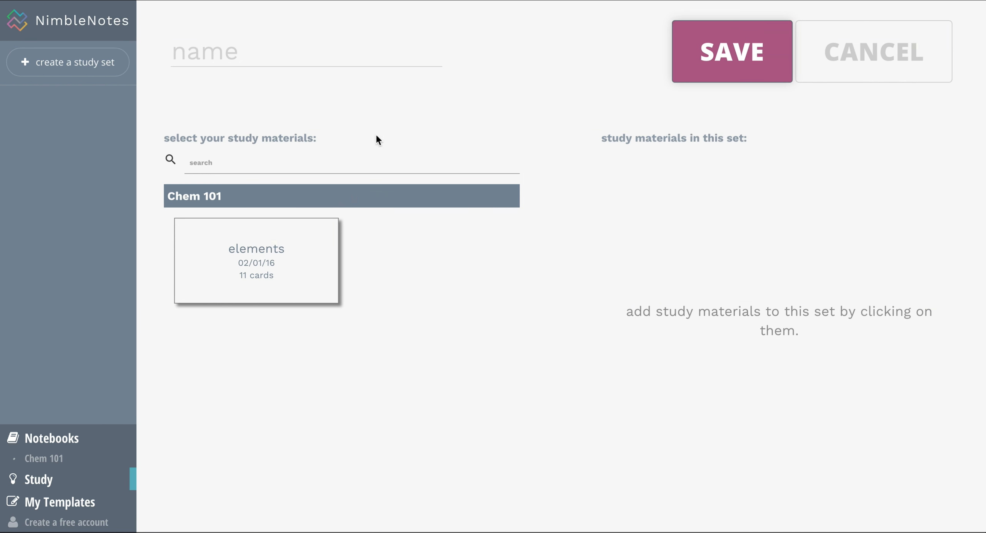
left_click(241, 58)
type("Elements")
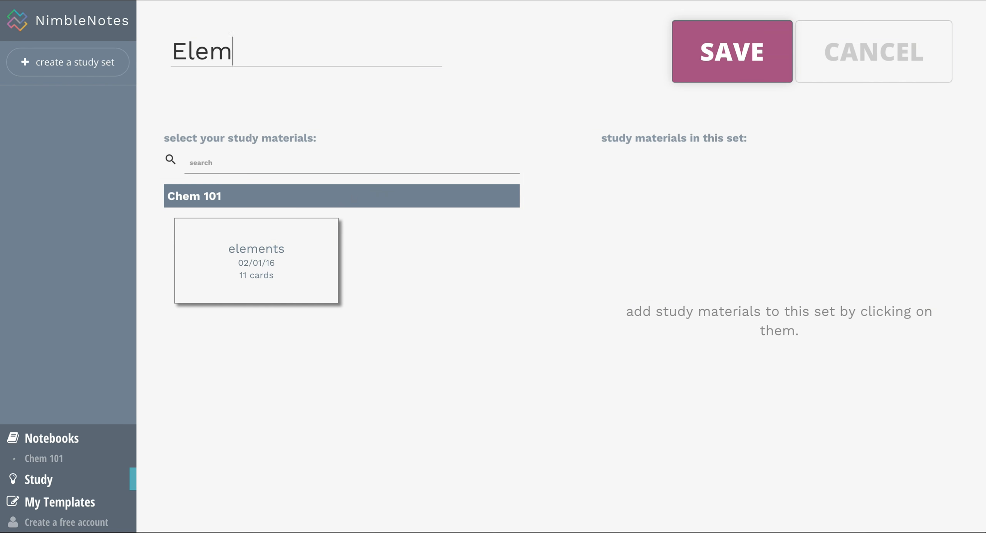
left_click(280, 252)
left_click(728, 58)
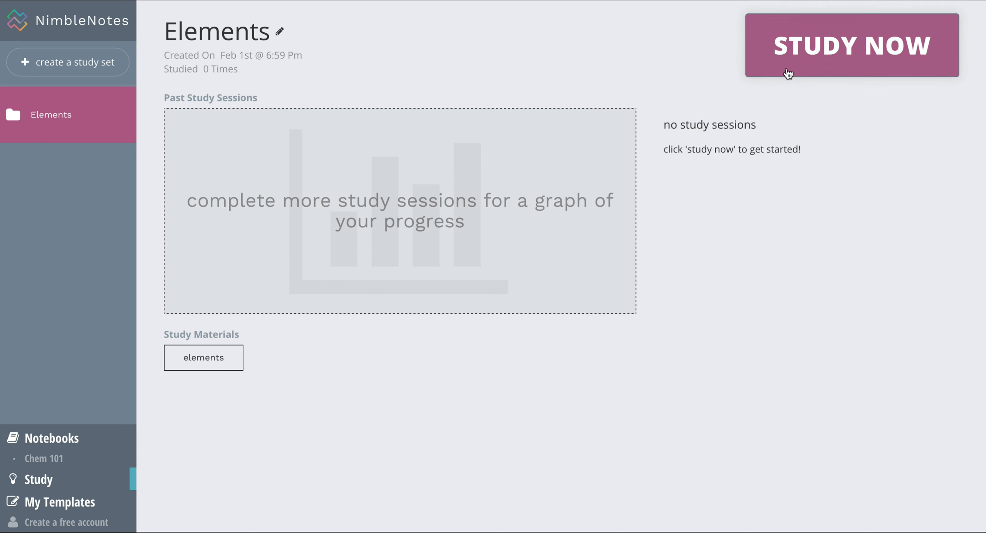
left_click(790, 64)
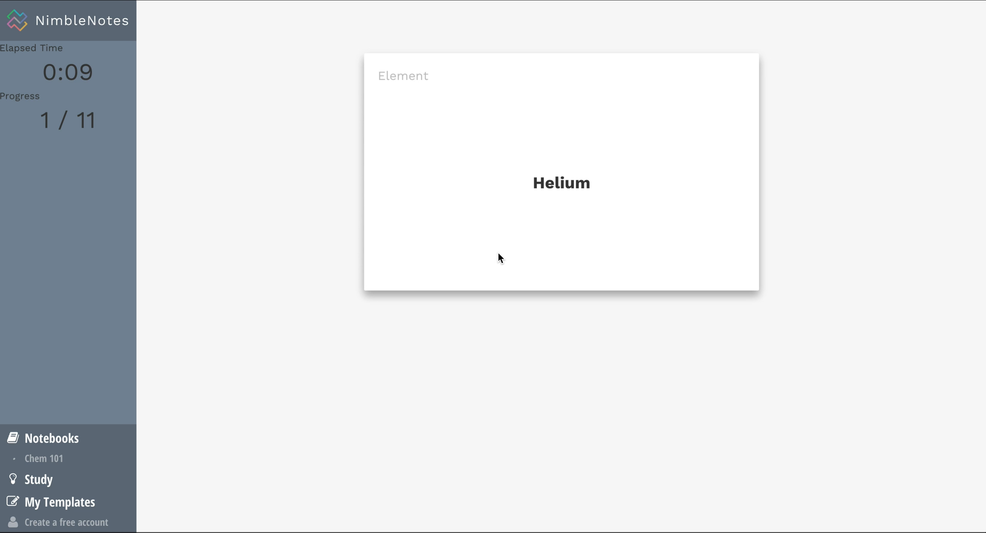
Flip the Helium card and rate it sorta, then flip and rate the Lithium card.
left_click(567, 248)
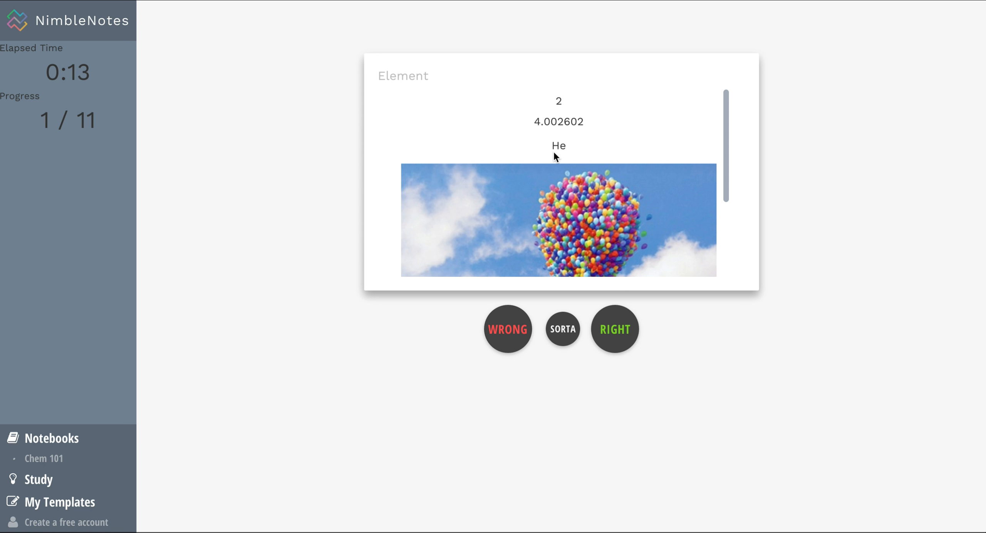
left_click(564, 325)
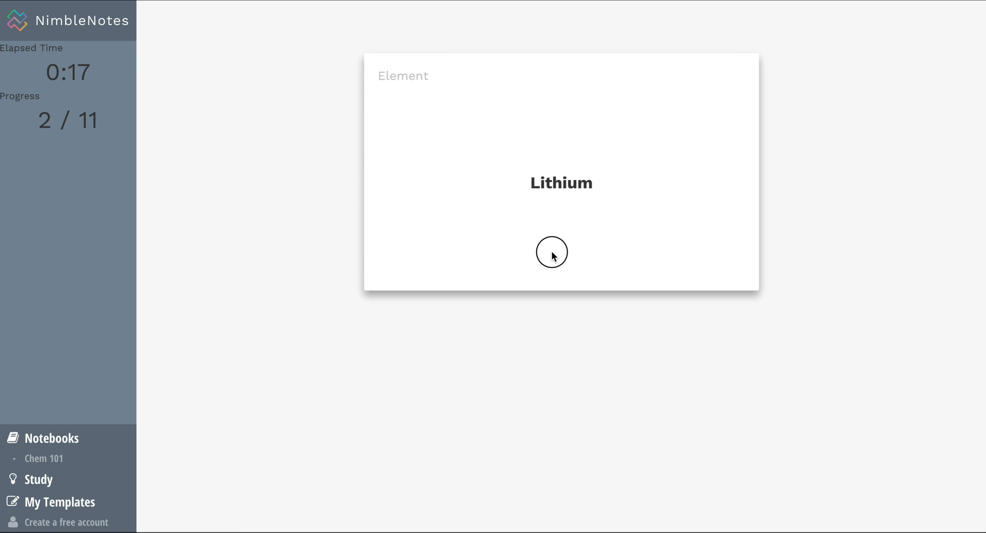
left_click(552, 253)
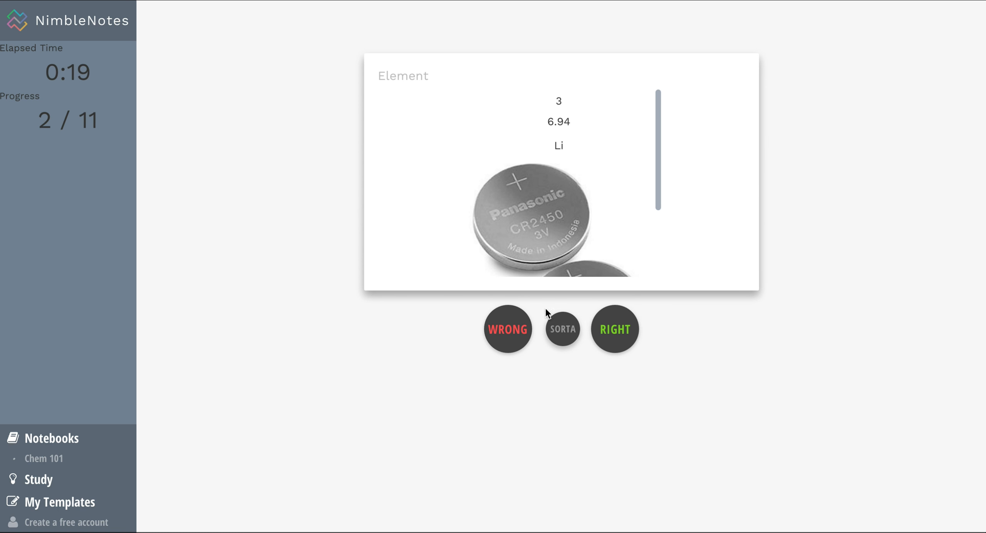
scroll(556, 165, "down", 3)
scroll(556, 165, "up", 3)
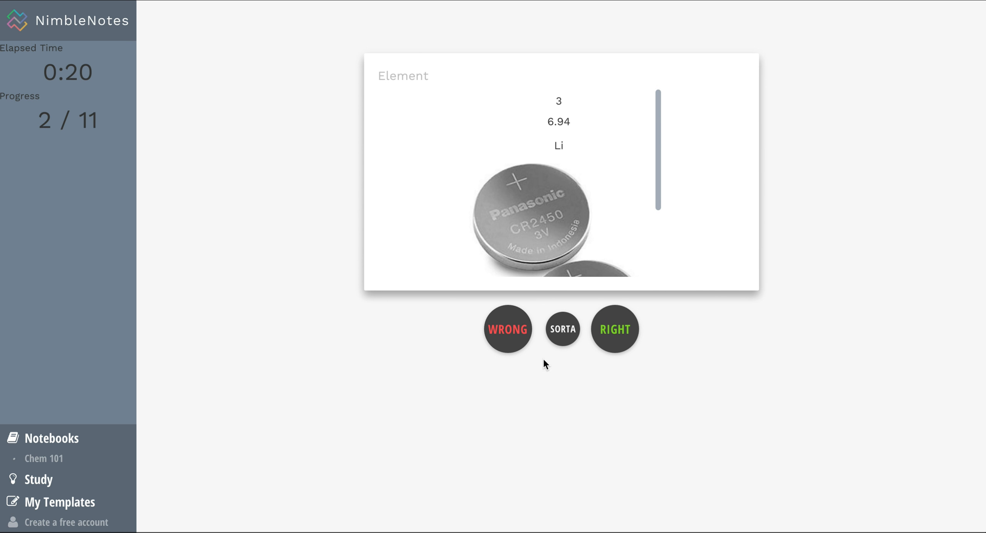
left_click(563, 332)
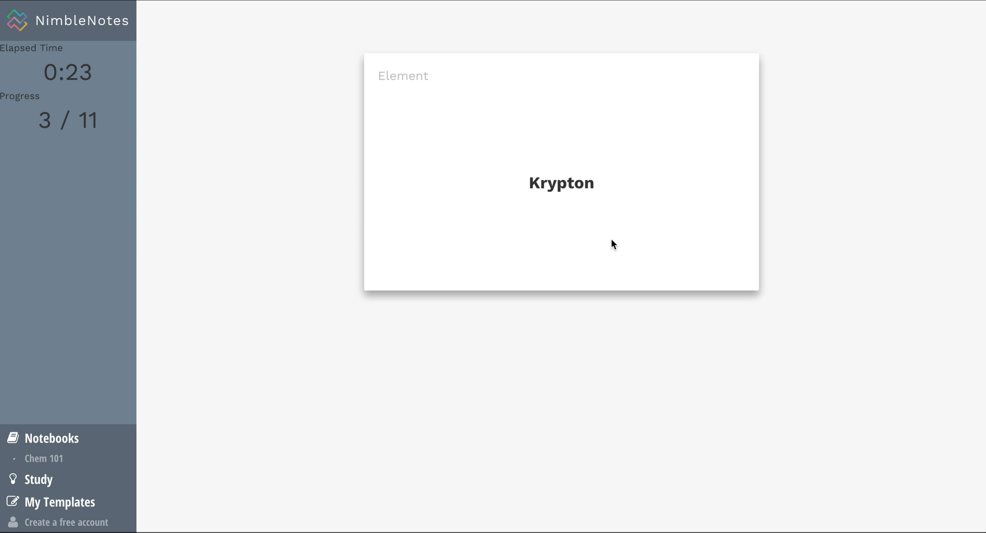
Flip Krypton and mark it wrong to finish with 3 right, 4 wrong, 4 sorta.
left_click(612, 240)
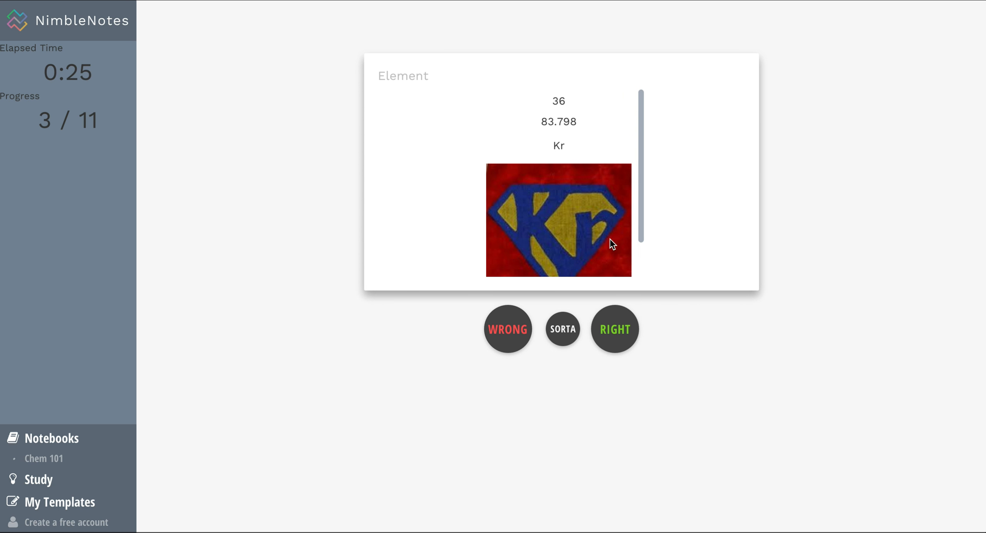
left_click(426, 246)
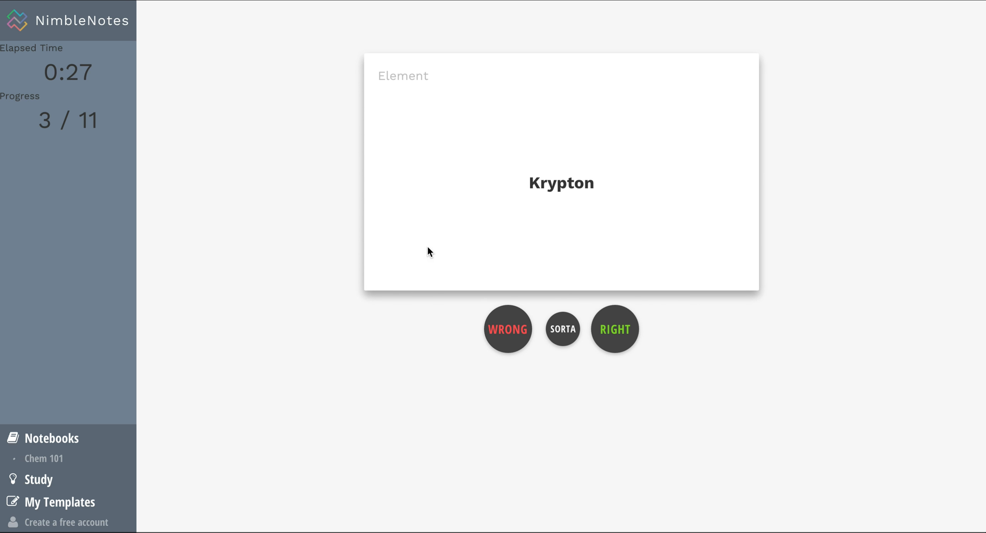
left_click(511, 329)
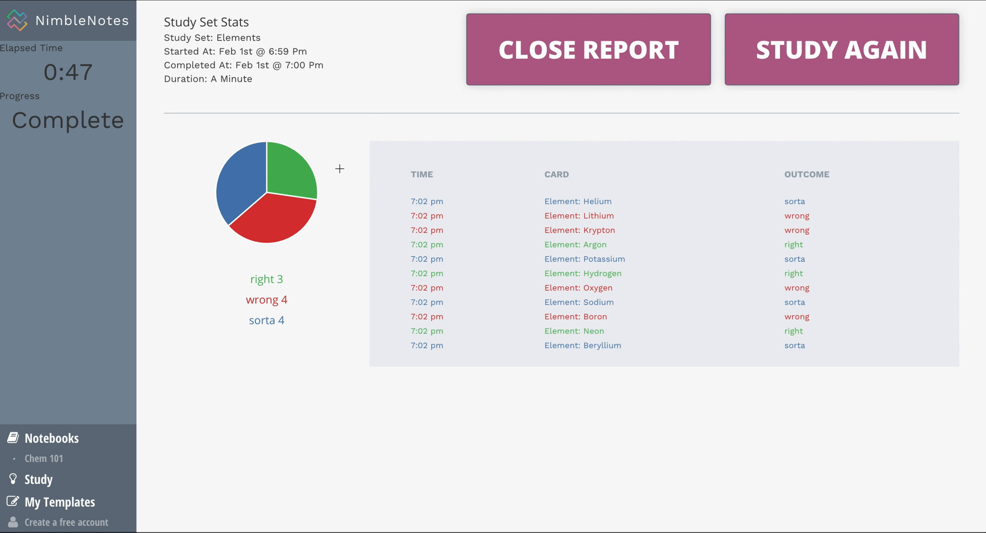